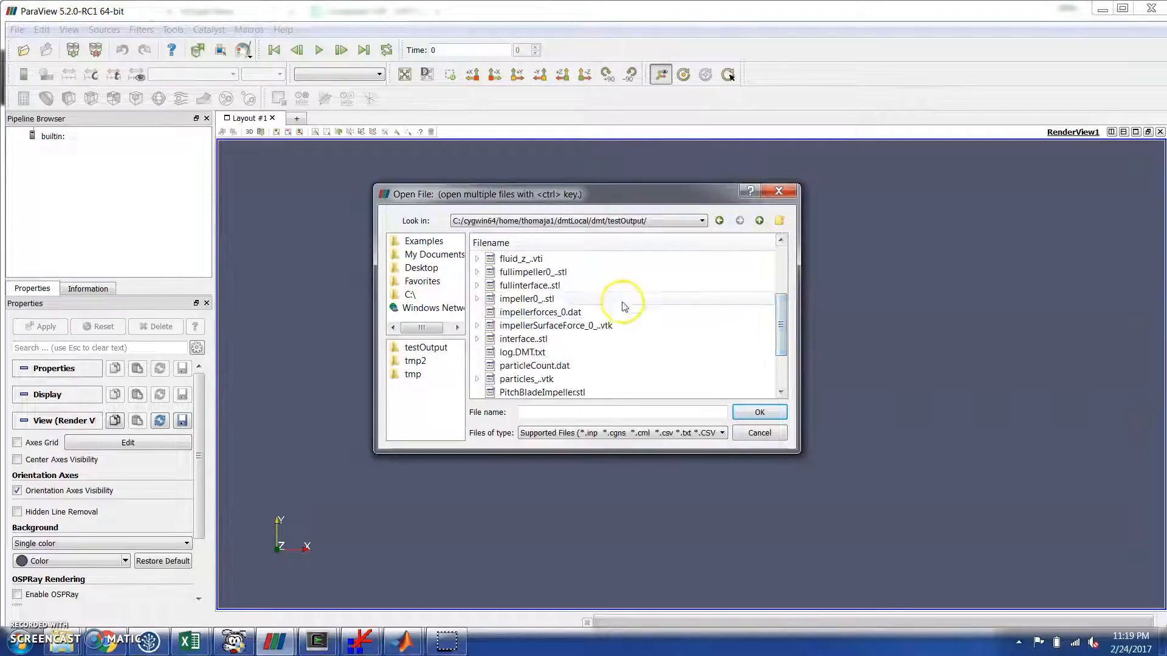
# Load the impeller0_..stl series, tank0.stl and the interface..stl series from testOutput into the scene
pyautogui.click(622, 301)
pyautogui.moveTo(781, 307); pyautogui.dragTo(786, 349)
pyautogui.keyDown('ctrl'); pyautogui.click(607, 352); pyautogui.keyUp('ctrl')
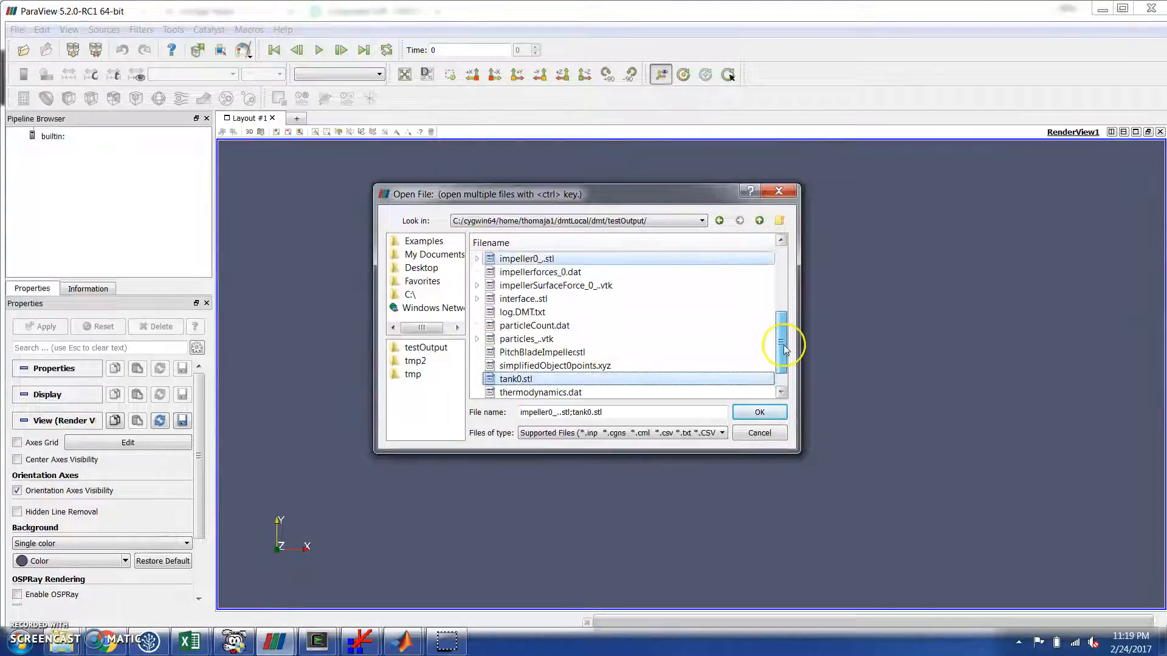
pyautogui.keyDown('ctrl'); pyautogui.click(581, 299); pyautogui.keyUp('ctrl')
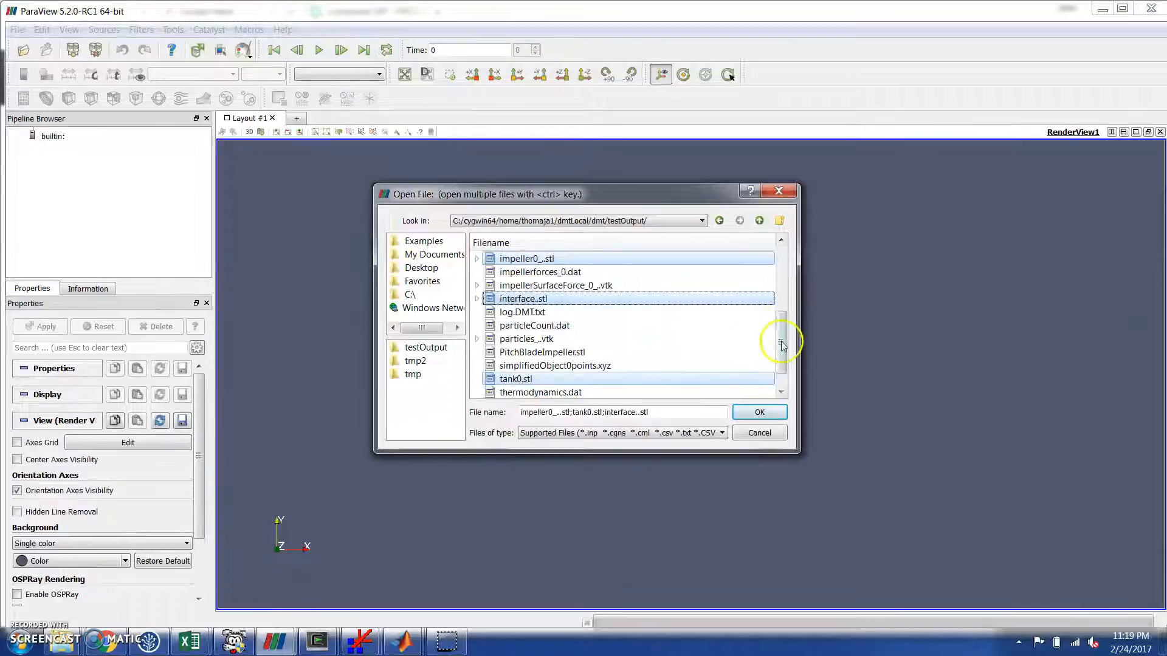
pyautogui.moveTo(782, 343); pyautogui.dragTo(781, 345)
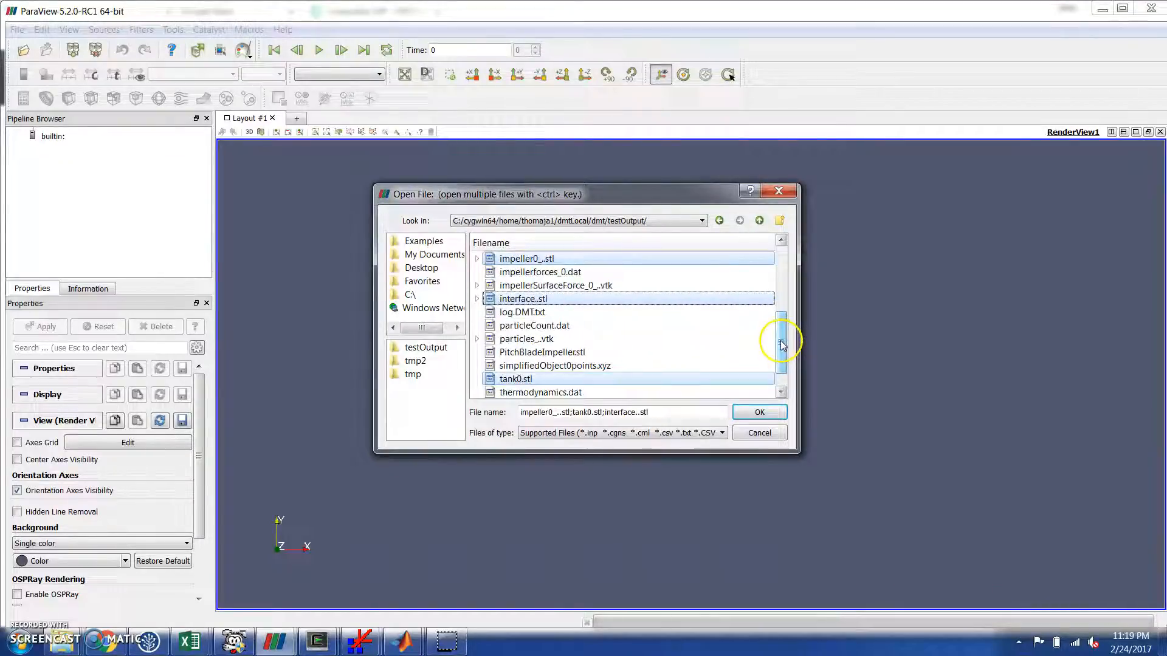
pyautogui.click(758, 413)
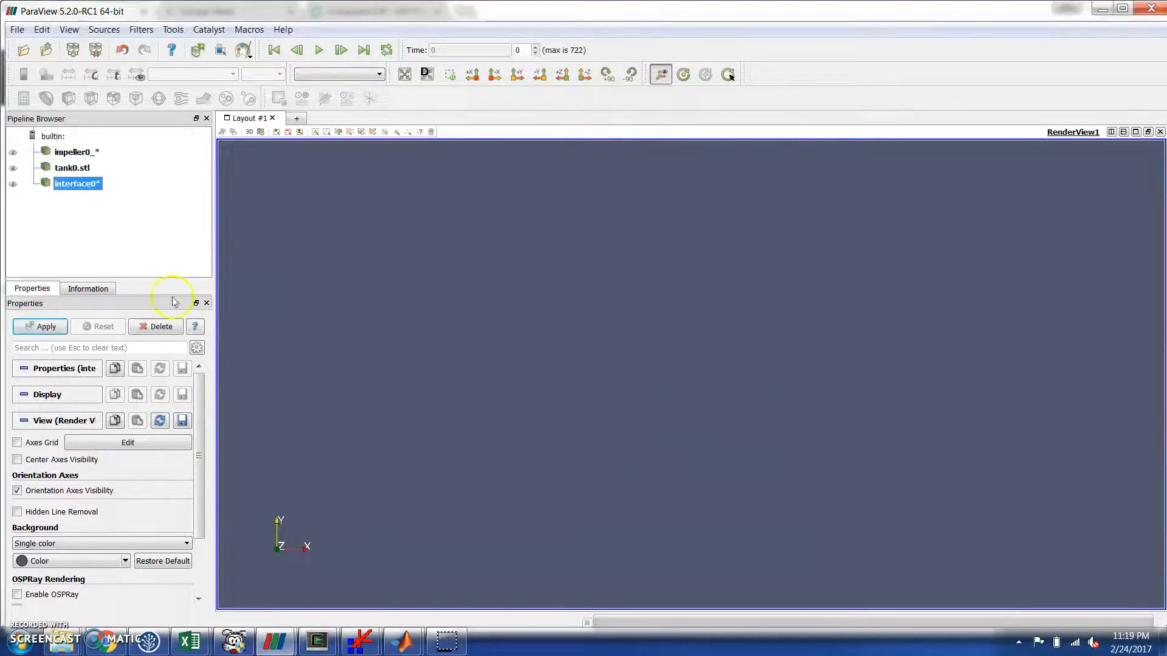
pyautogui.click(47, 328)
# Make the tank semi-transparent by setting the opacity of tank0.stl to 0.5
pyautogui.moveTo(455, 312); pyautogui.dragTo(737, 316)
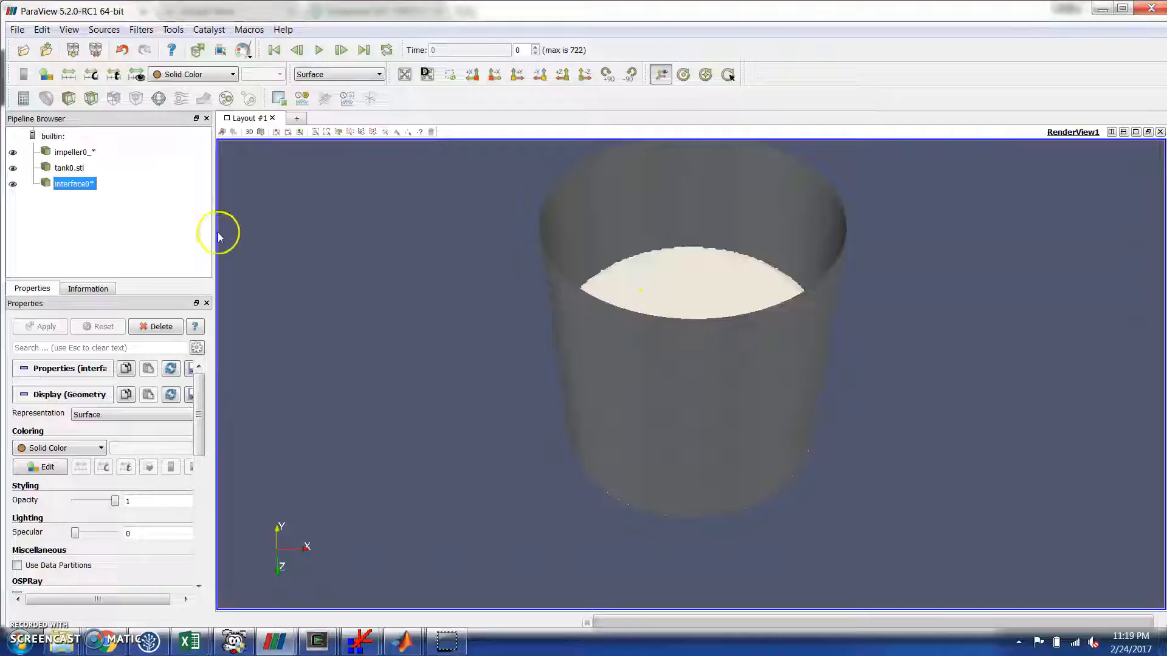
pyautogui.click(66, 170)
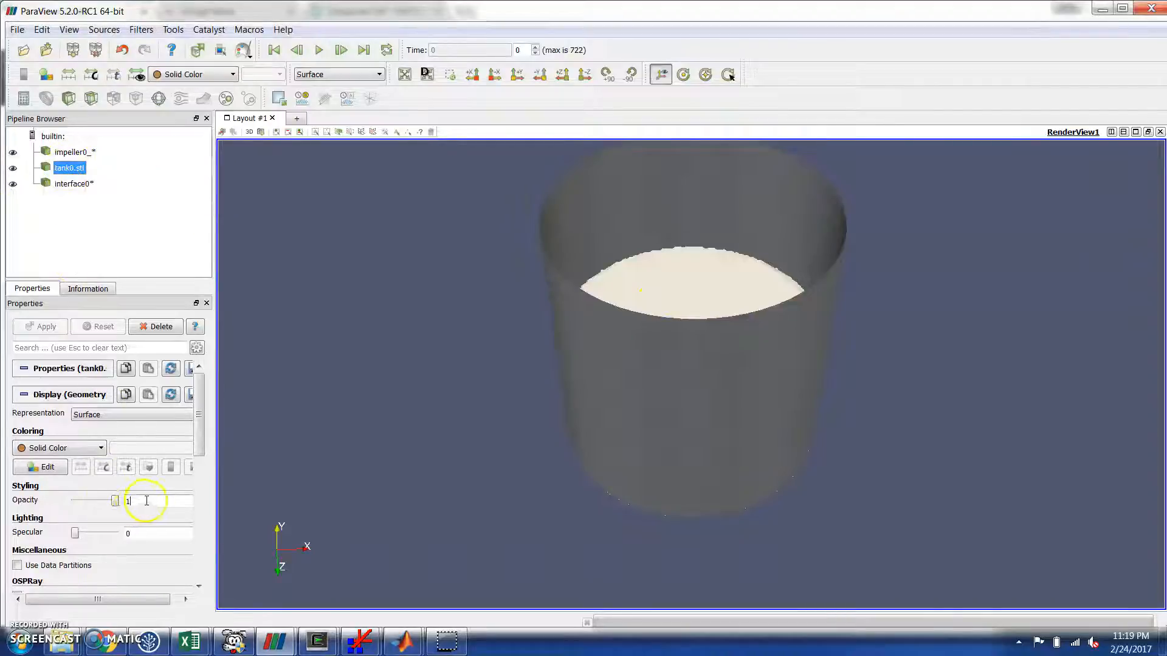
pyautogui.moveTo(528, 498); pyautogui.dragTo(529, 471)
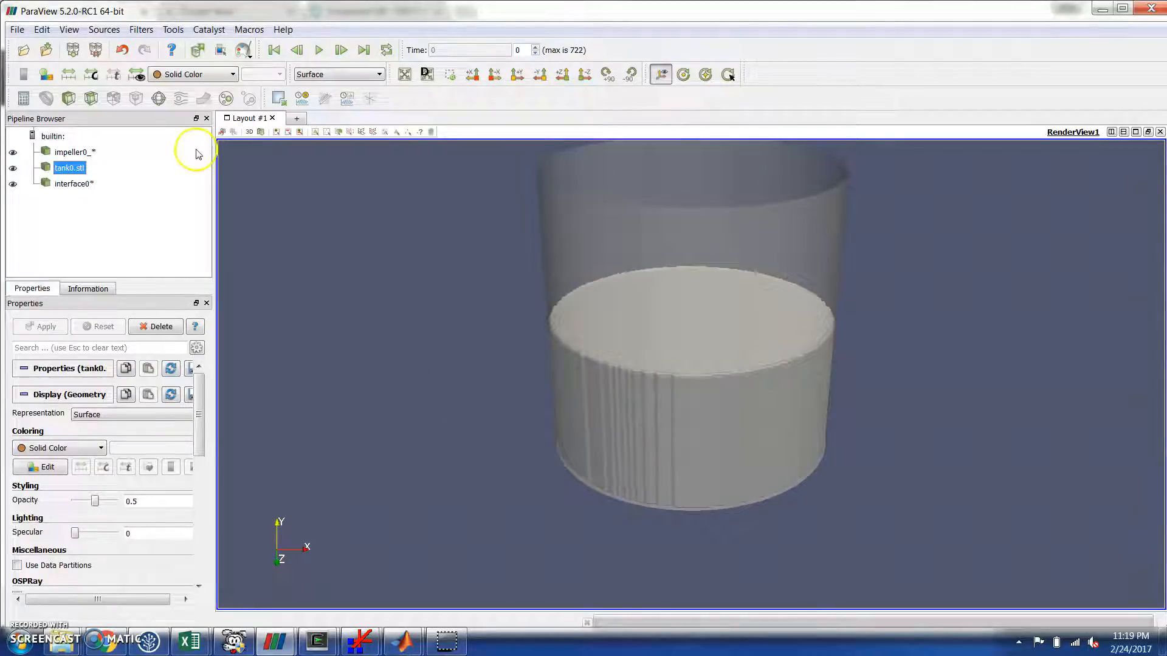
# Set the opacity of the interface0* surface to 0.5 and give it a teal solid color
pyautogui.click(76, 184)
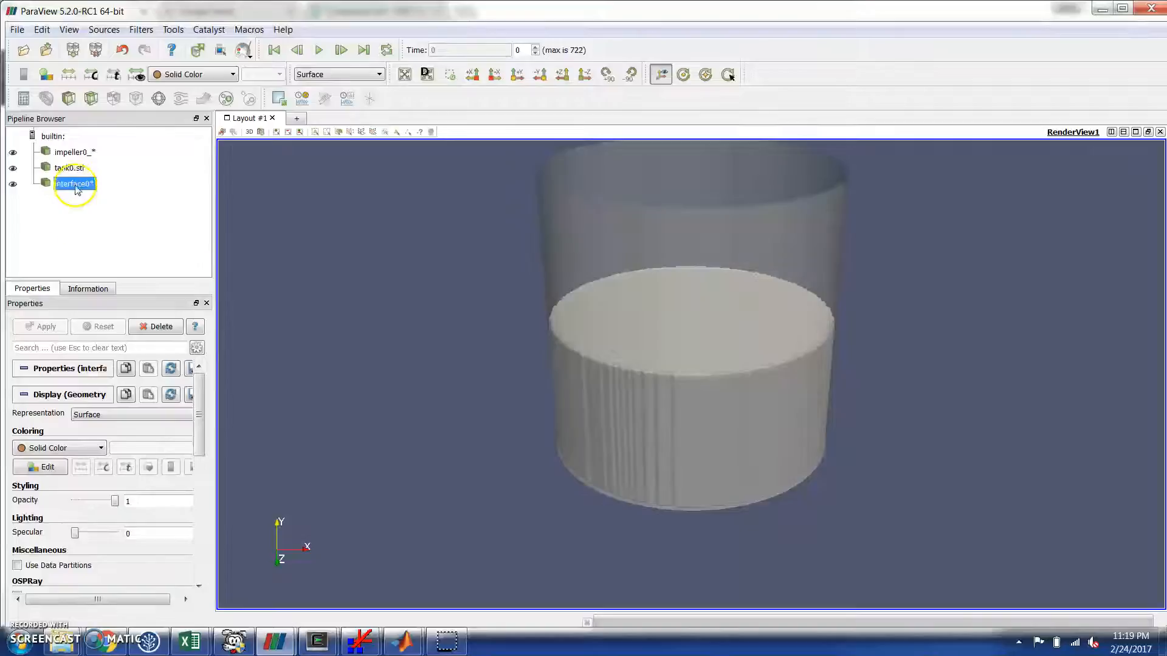
pyautogui.click(98, 501)
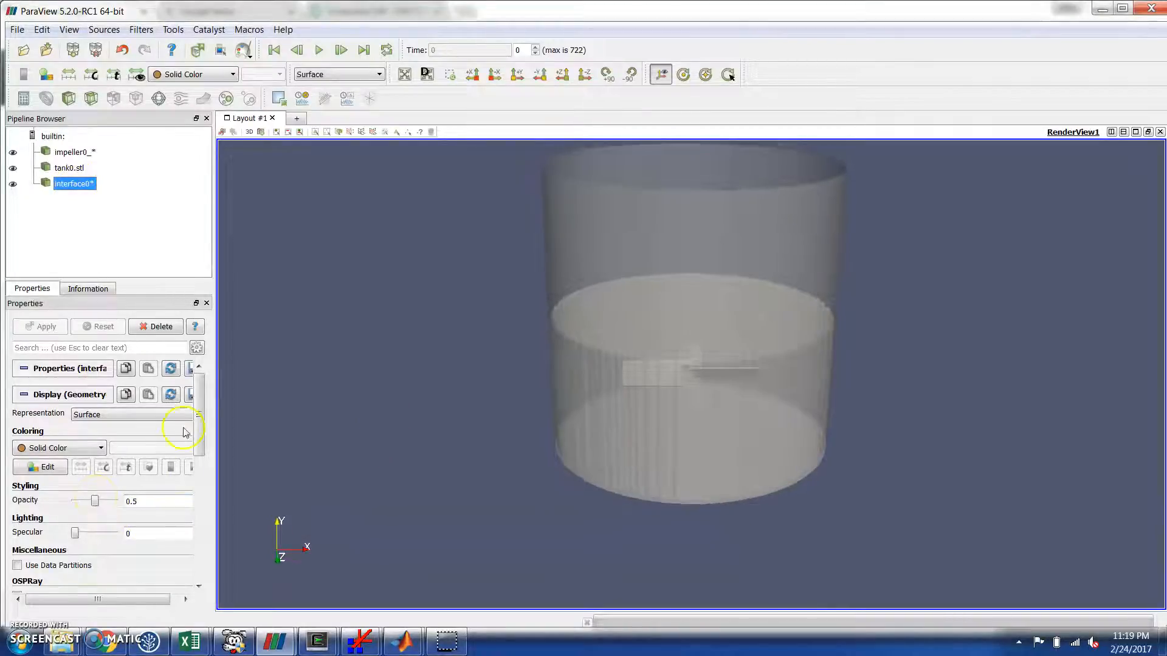
pyautogui.click(58, 470)
pyautogui.click(548, 314)
pyautogui.click(638, 427)
pyautogui.moveTo(487, 409); pyautogui.dragTo(486, 445)
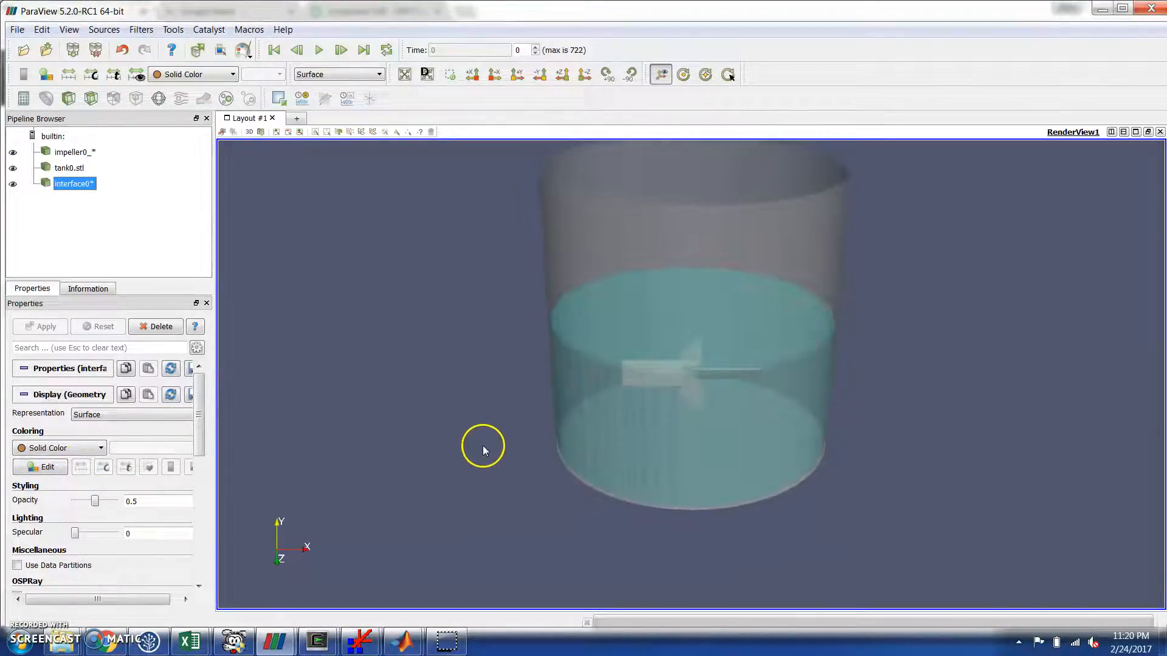
# Show the final time step of the mixing simulation, and set the current time step to 350
pyautogui.click(363, 49)
pyautogui.moveTo(554, 464)
pyautogui.mouseDown()
pyautogui.moveTo(529, 419)
pyautogui.moveTo(546, 505)
pyautogui.moveTo(542, 458)
pyautogui.mouseUp()
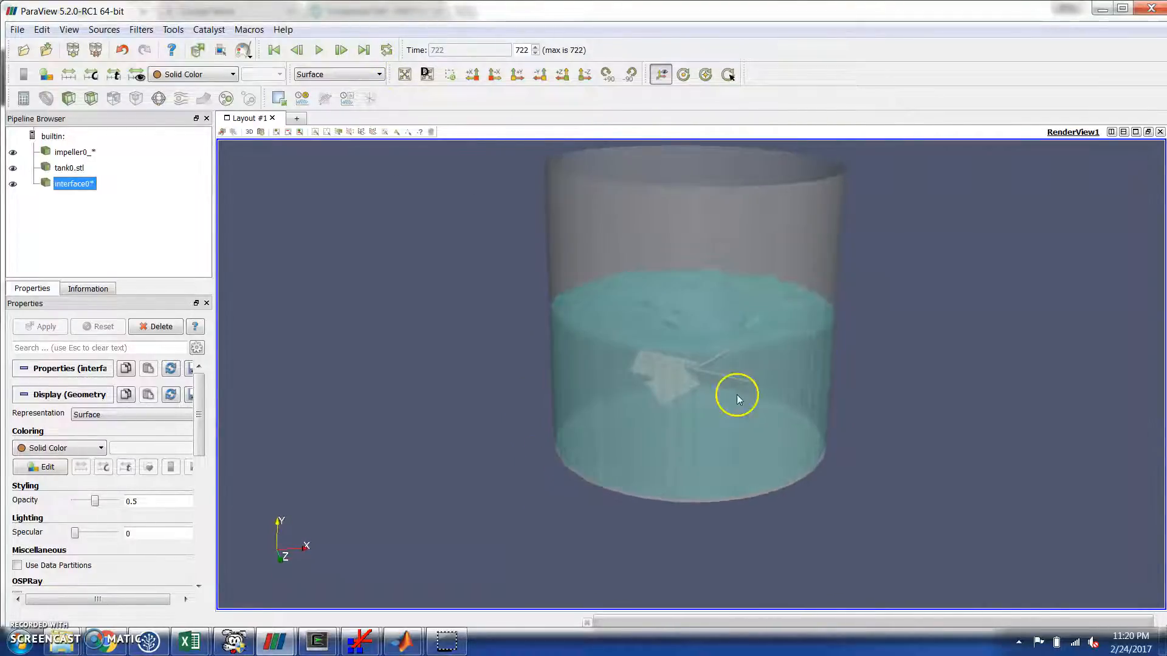
pyautogui.moveTo(738, 399); pyautogui.dragTo(665, 359)
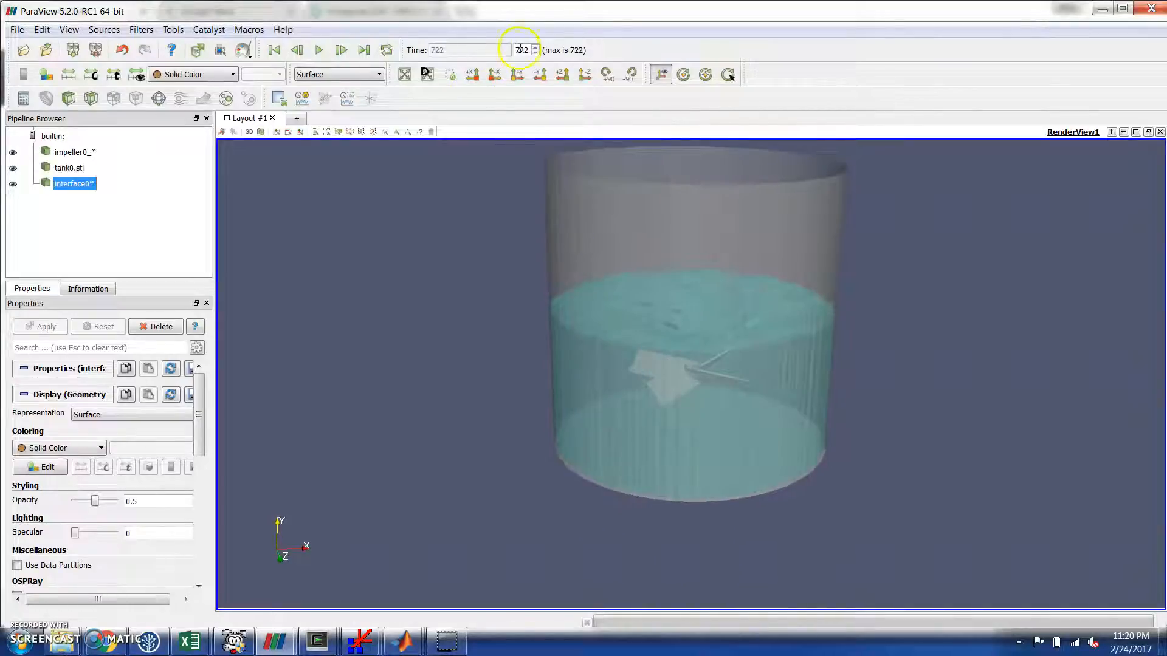
pyautogui.write('0')
pyautogui.press('Return')
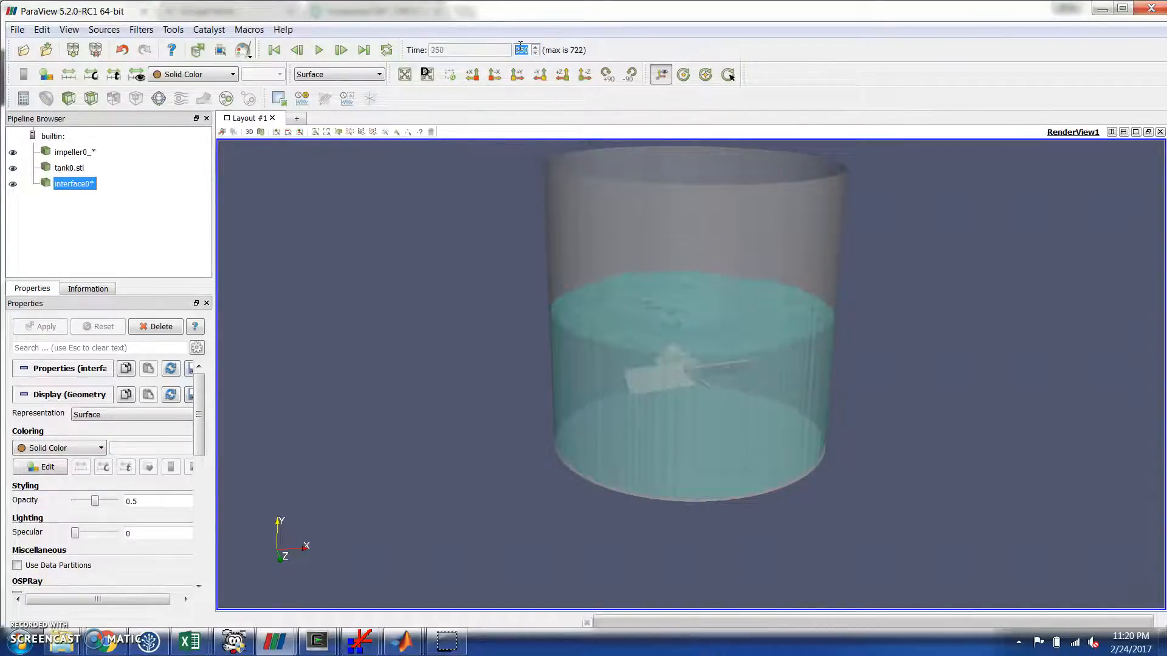
# Play the animation, pause it at time step 485 and inspect the fluid surface from several angles
pyautogui.click(319, 51)
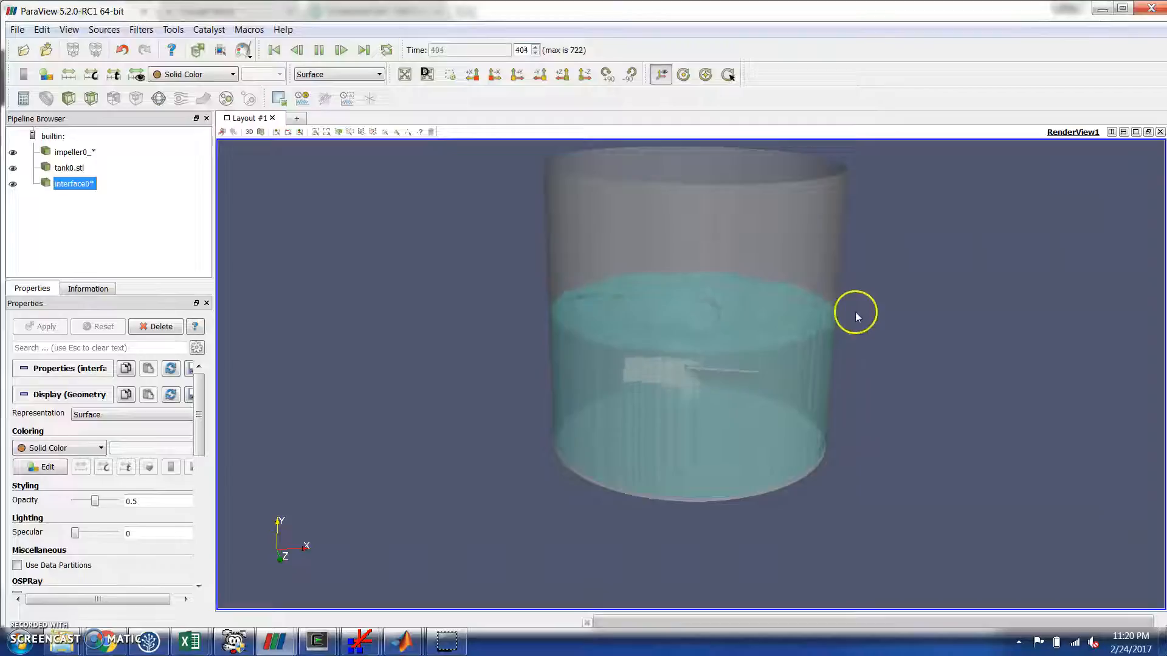
pyautogui.moveTo(868, 286)
pyautogui.mouseDown()
pyautogui.moveTo(867, 359)
pyautogui.moveTo(870, 302)
pyautogui.mouseUp()
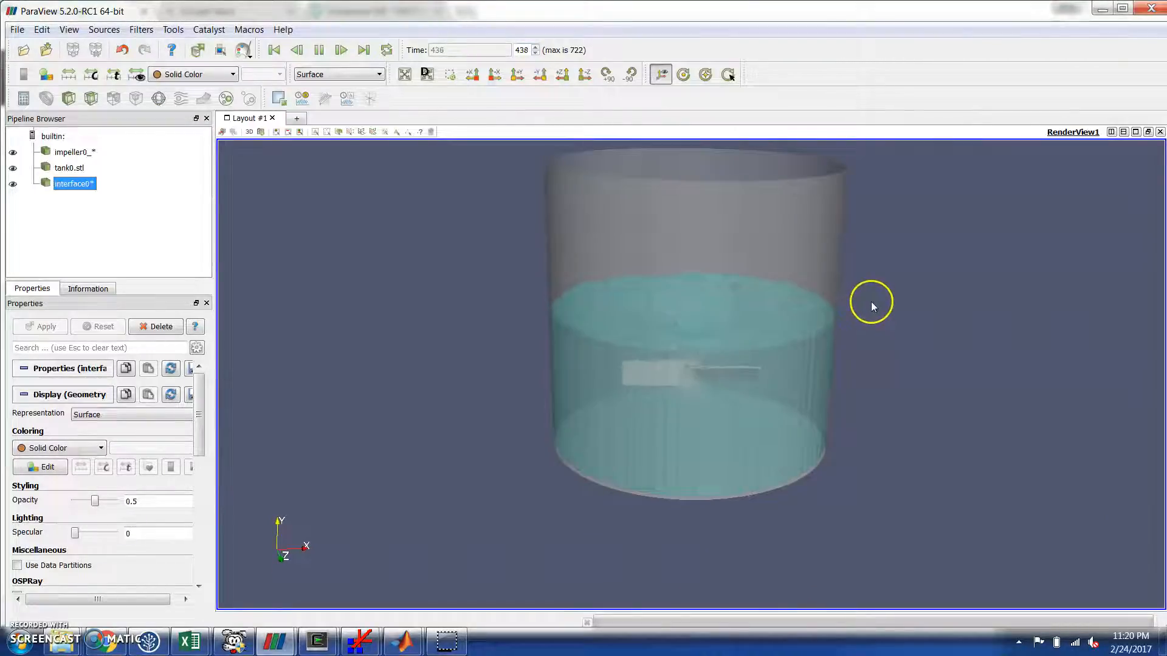
pyautogui.click(319, 54)
pyautogui.moveTo(491, 257); pyautogui.dragTo(498, 259)
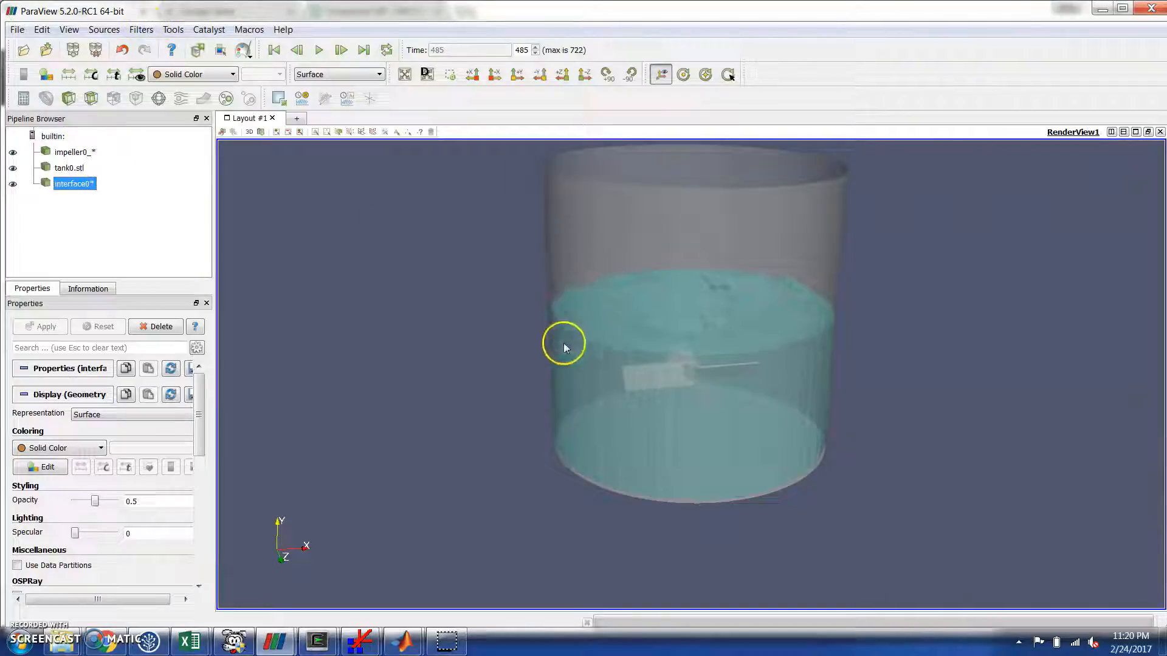
pyautogui.moveTo(730, 433); pyautogui.dragTo(815, 505)
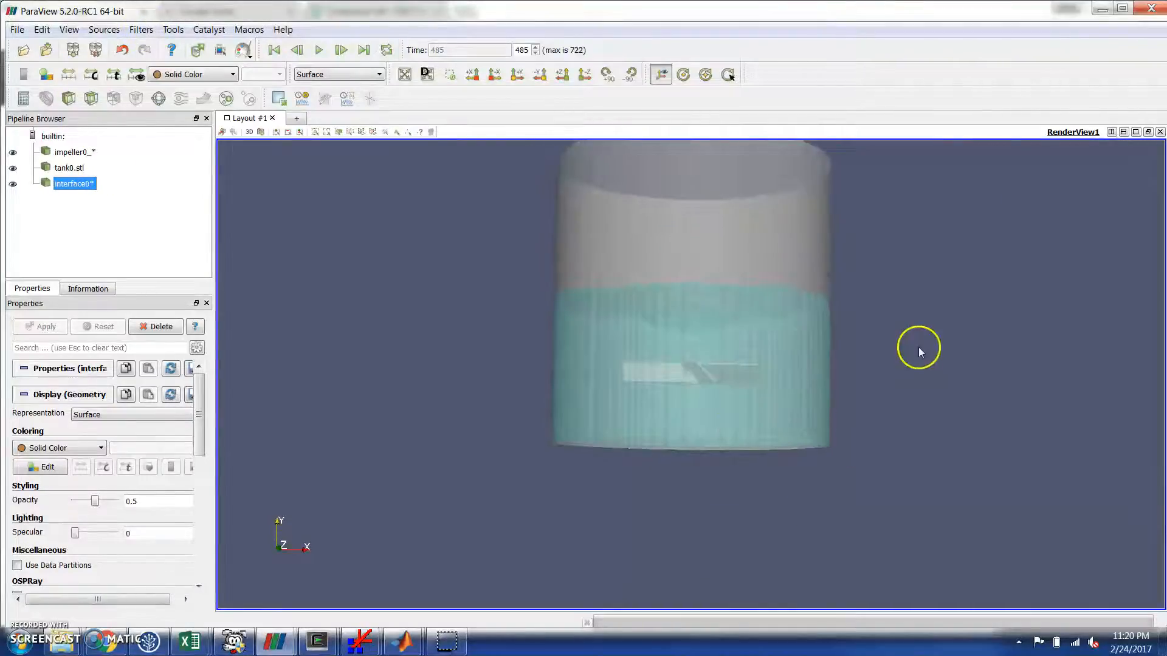
pyautogui.moveTo(917, 348); pyautogui.dragTo(917, 378)
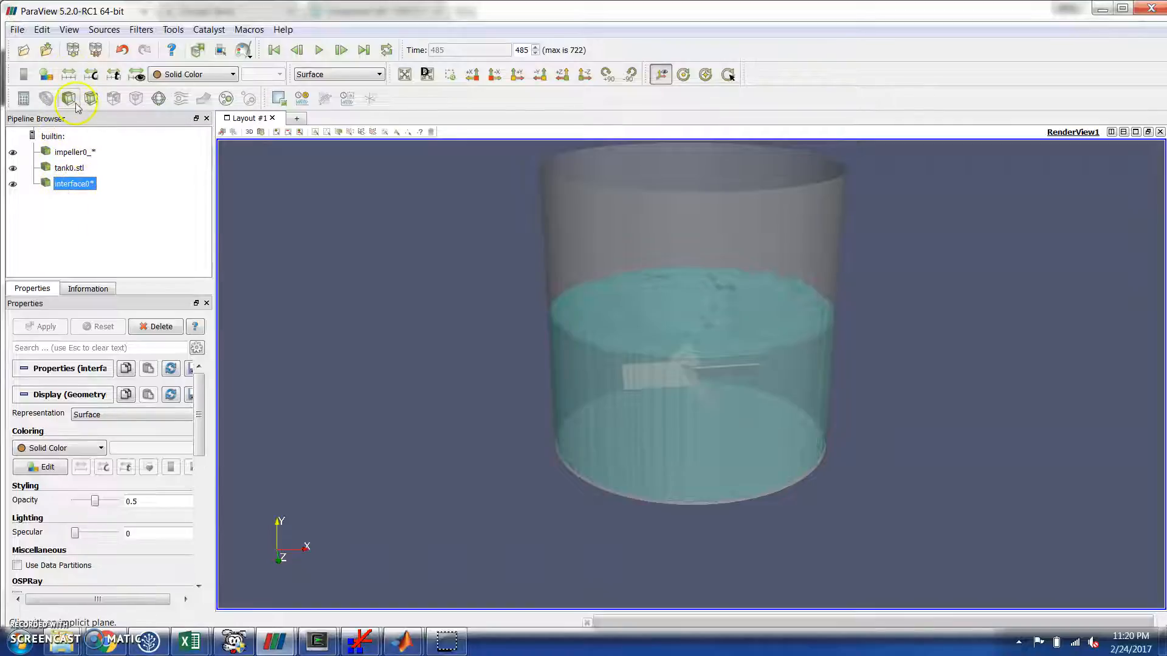
# Clip the interface0* surface with a plane whose normal is along Y, keeping the default origin
pyautogui.click(76, 104)
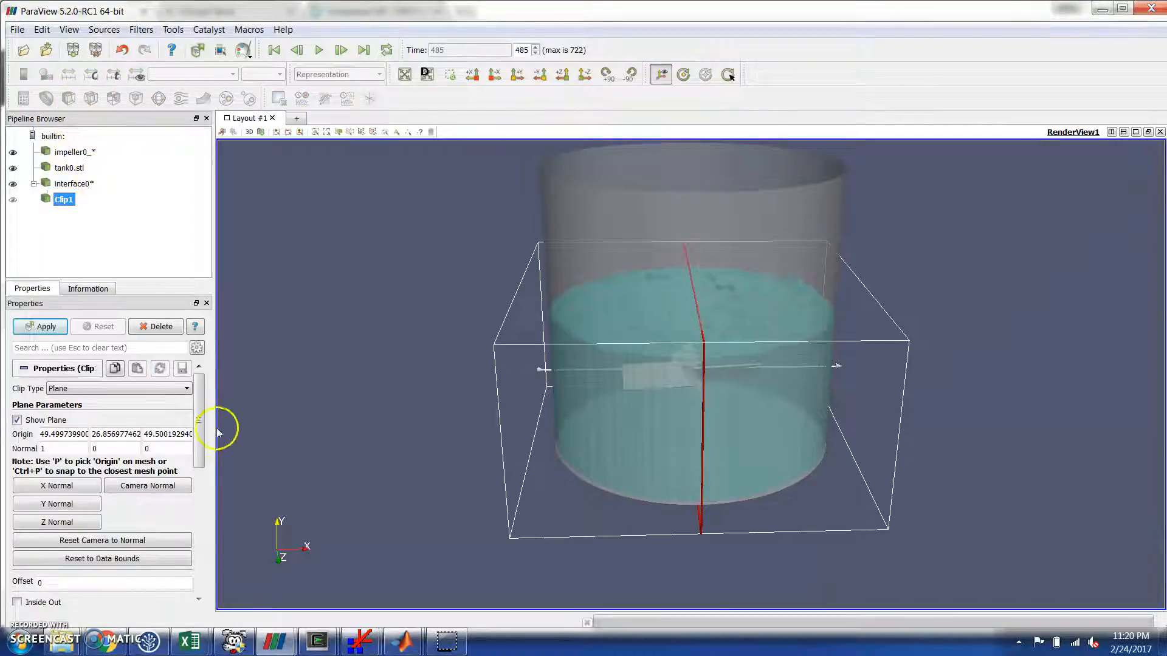
pyautogui.click(162, 395)
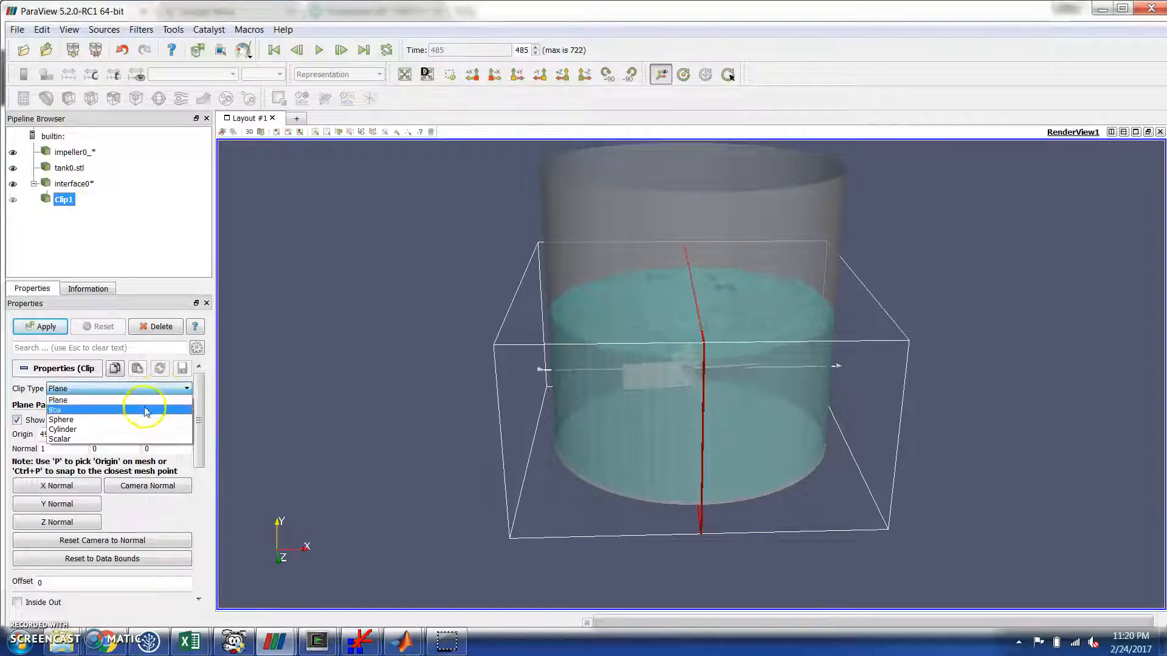
pyautogui.click(75, 504)
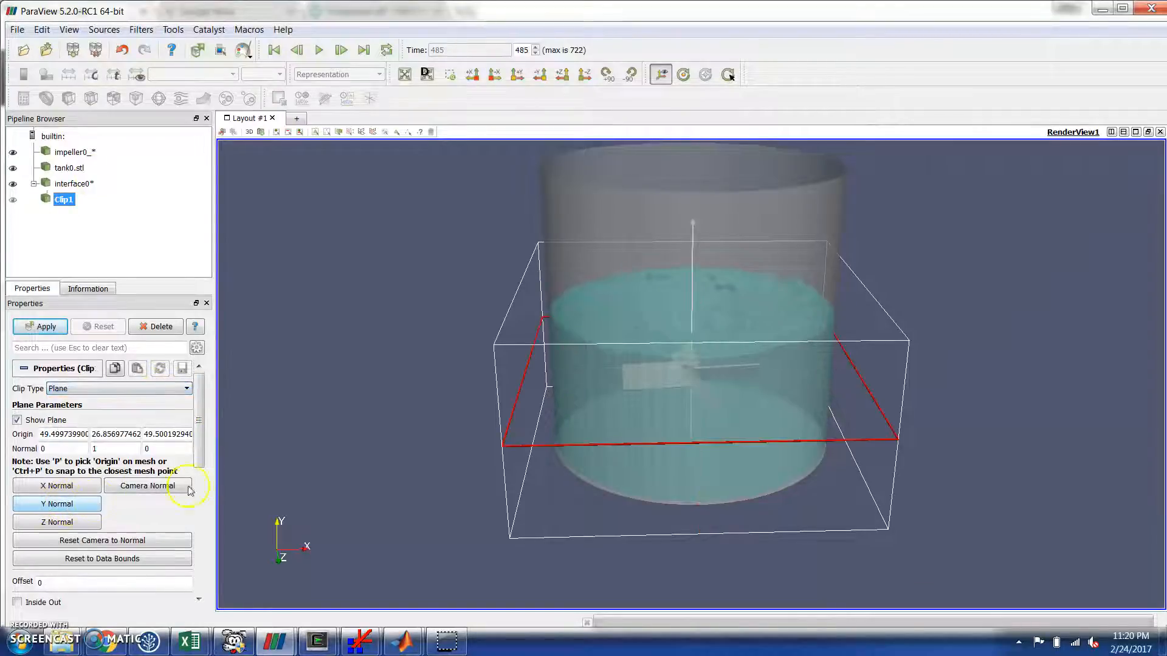
pyautogui.click(36, 329)
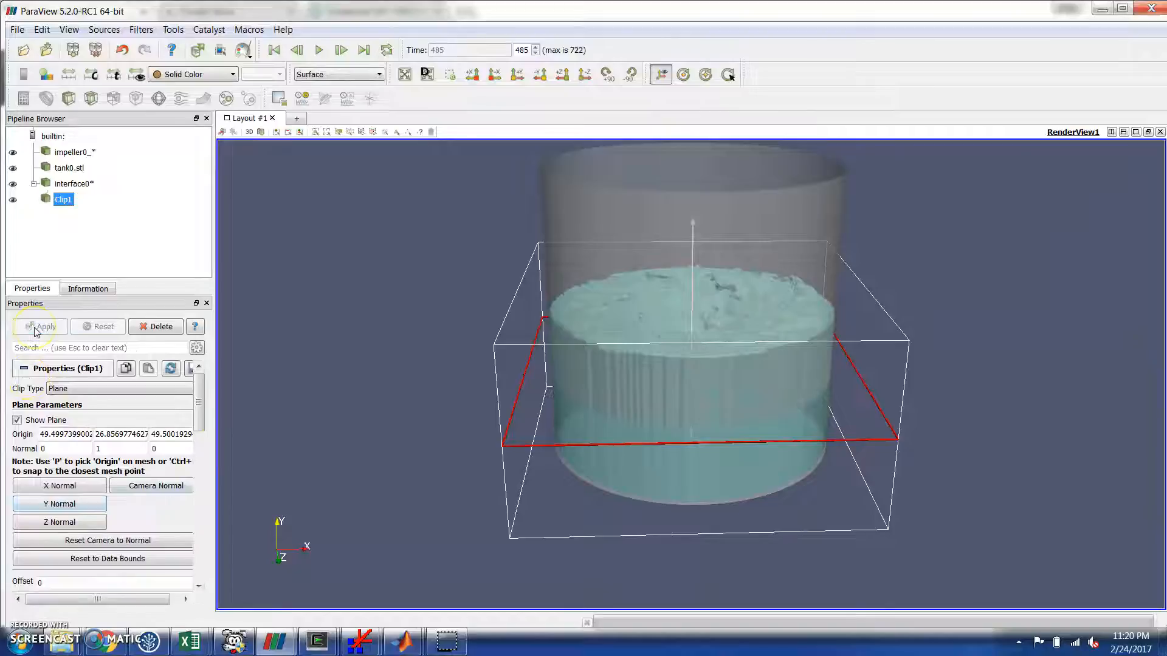
# Hide the unclipped interface0* surface, keep Clip1 shown, and turn off the display of its clipping plane
pyautogui.click(13, 183)
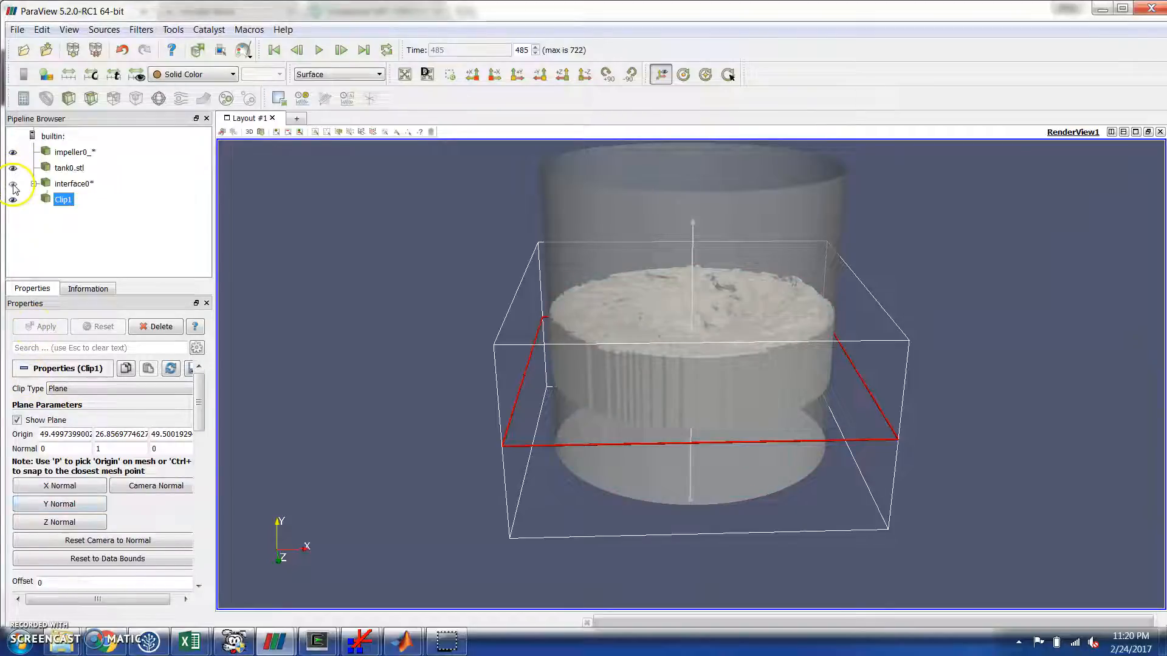
pyautogui.click(12, 184)
pyautogui.click(13, 199)
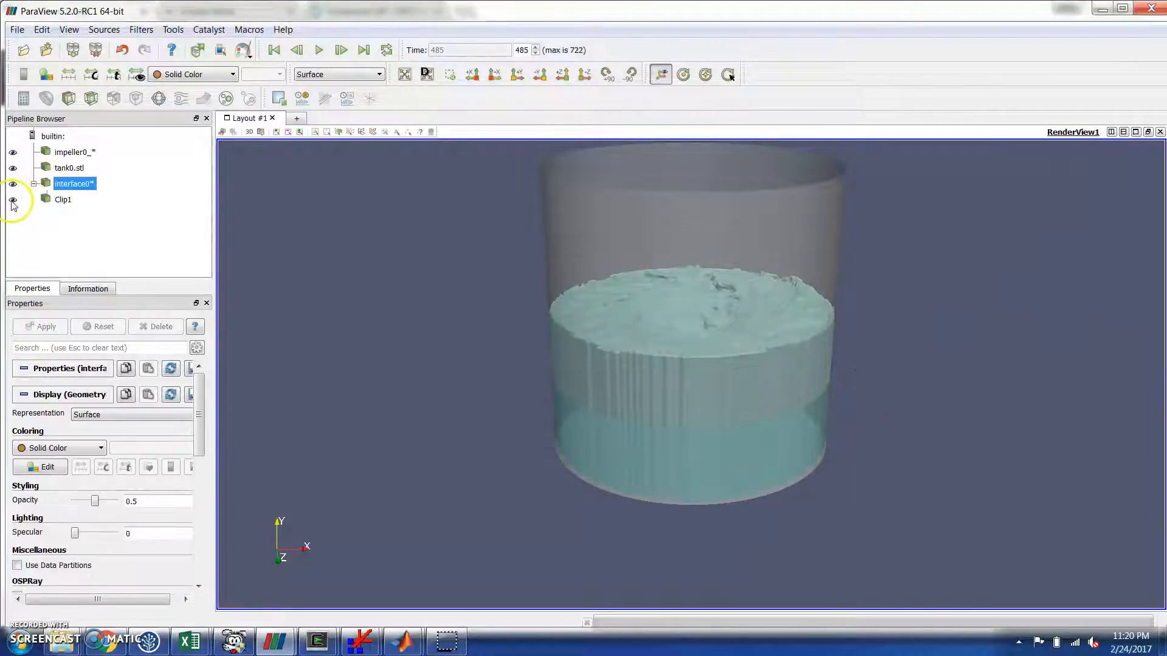
pyautogui.click(13, 183)
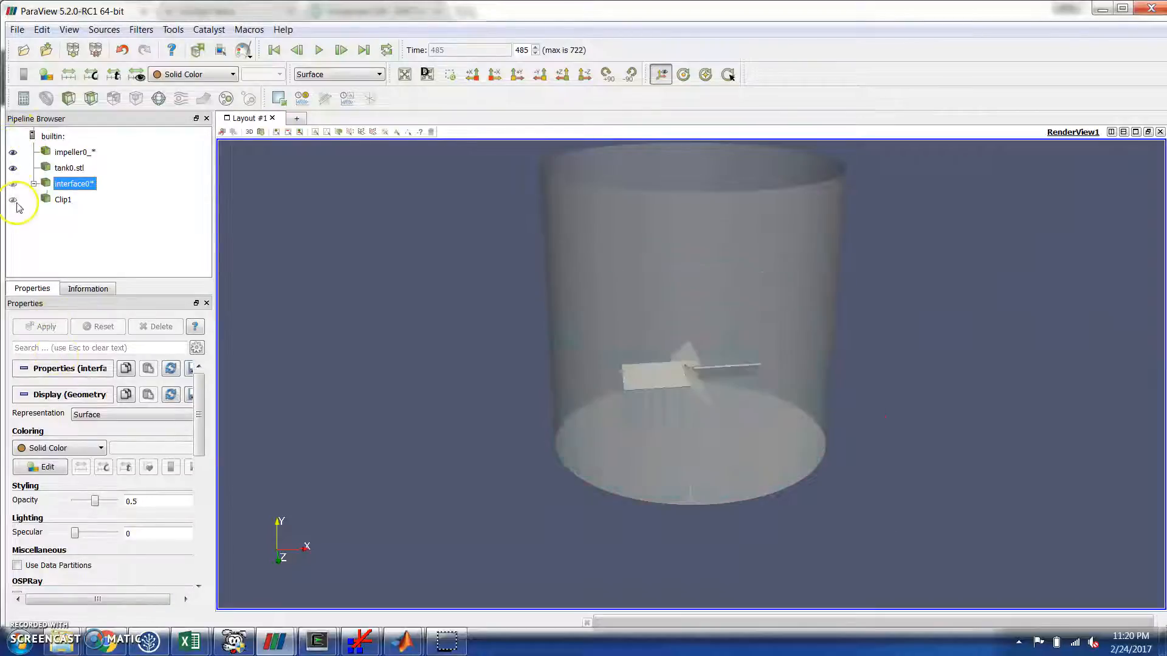
pyautogui.click(13, 199)
pyautogui.moveTo(197, 412)
pyautogui.mouseDown()
pyautogui.moveTo(198, 445)
pyautogui.moveTo(200, 391)
pyautogui.mouseUp()
pyautogui.click(17, 420)
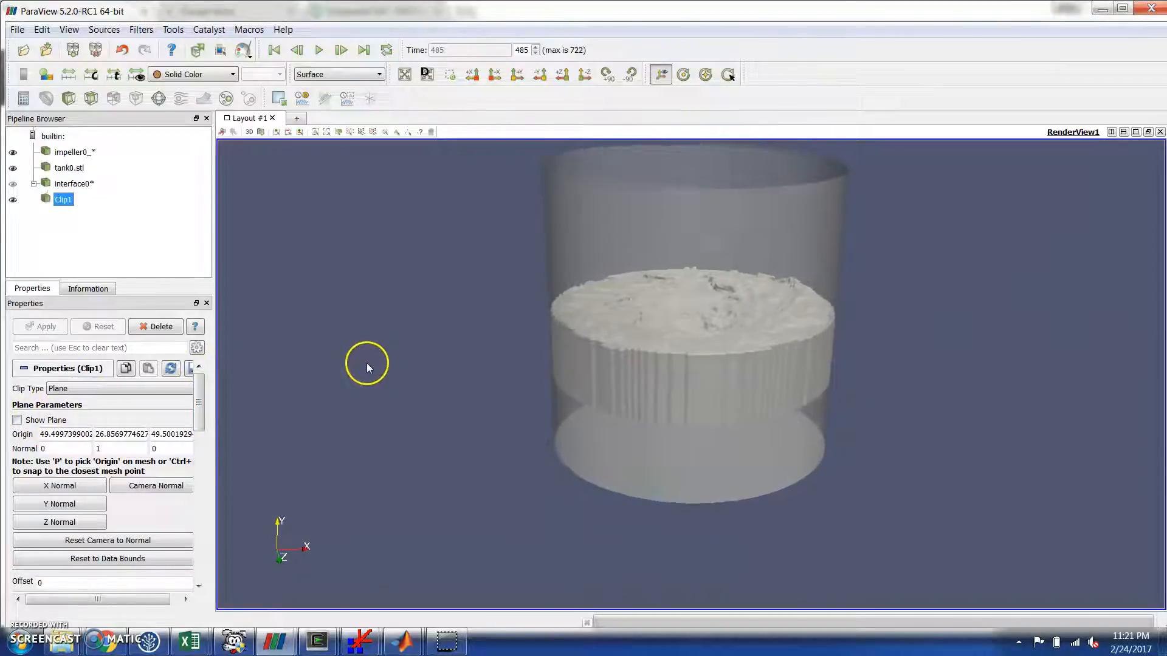
# Clip the Clip1 result with a cylinder along the Y axis, setting the radius to 47
pyautogui.click(68, 100)
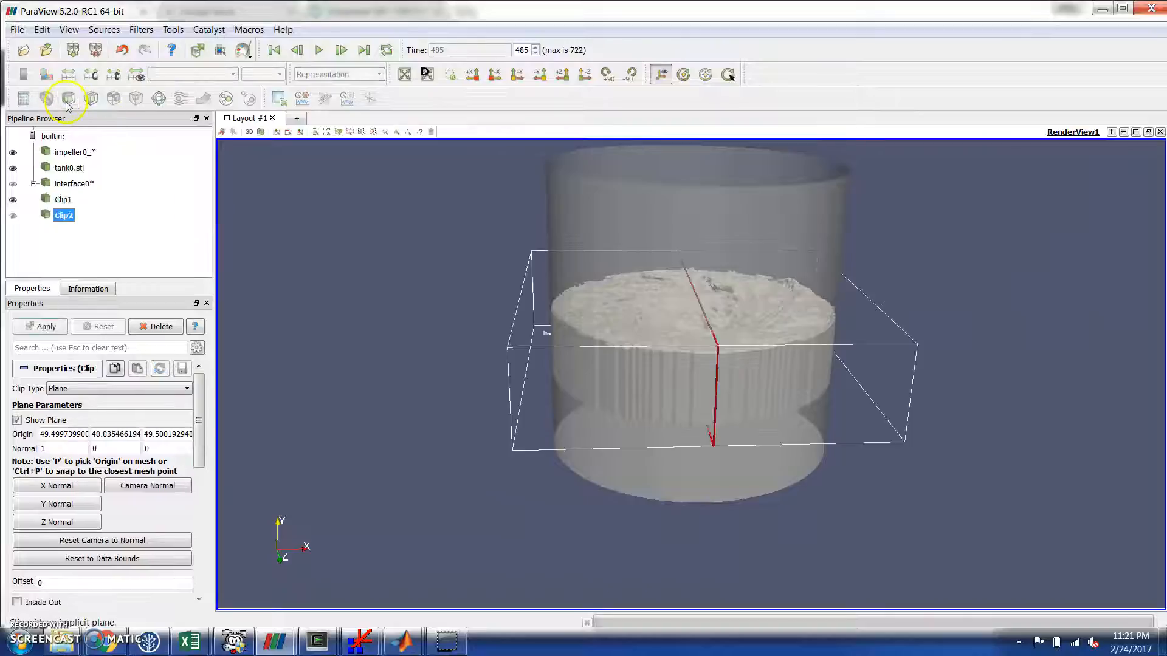
pyautogui.click(164, 390)
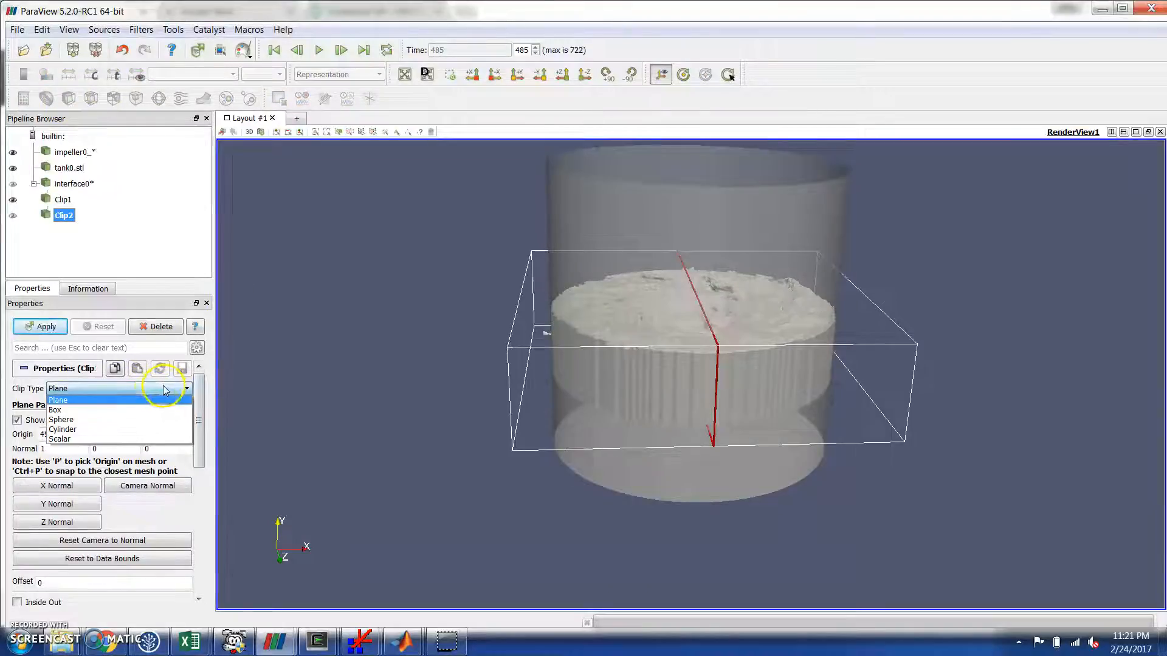
pyautogui.click(102, 433)
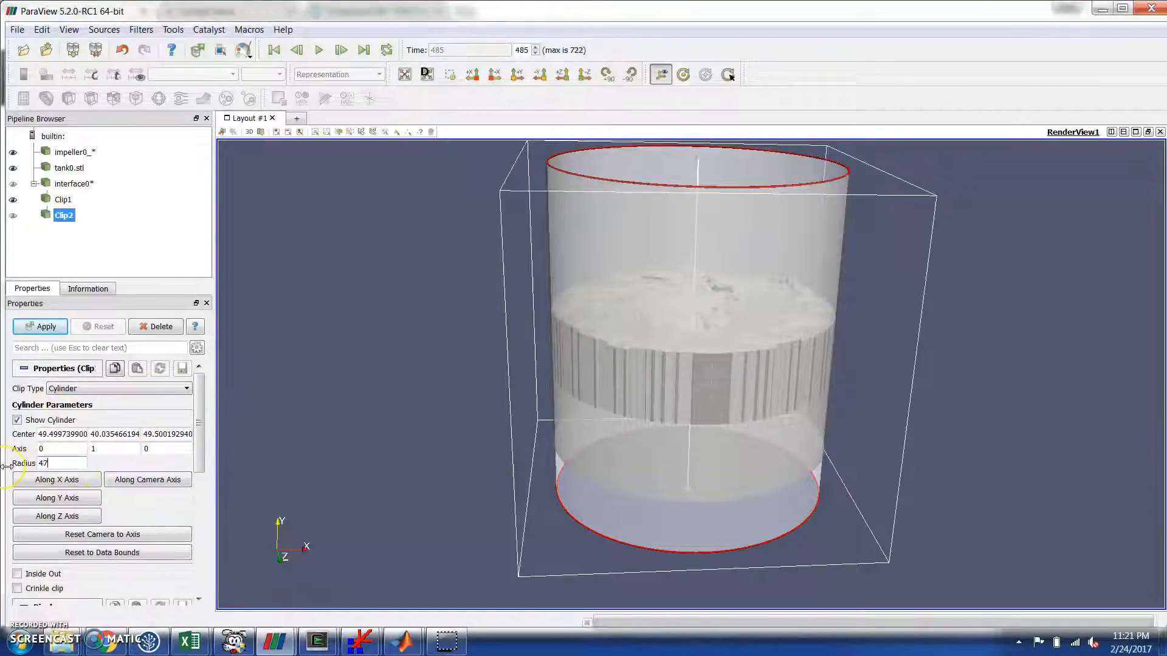
pyautogui.click(43, 324)
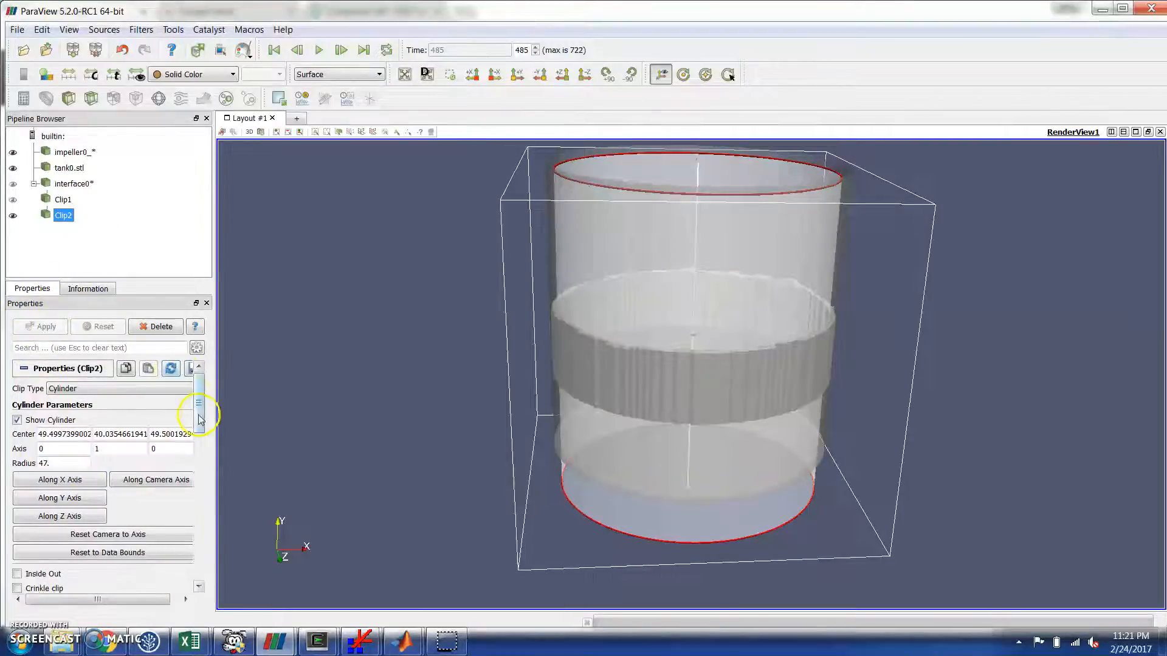
pyautogui.scroll(-1, 194, 407)
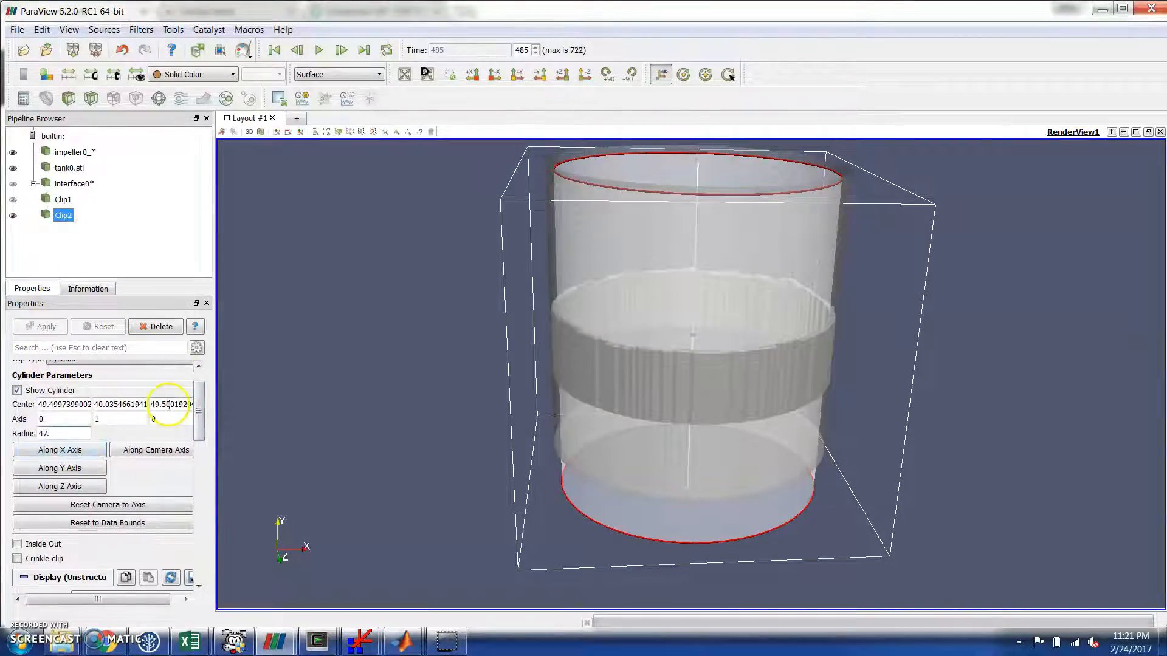
pyautogui.click(457, 322)
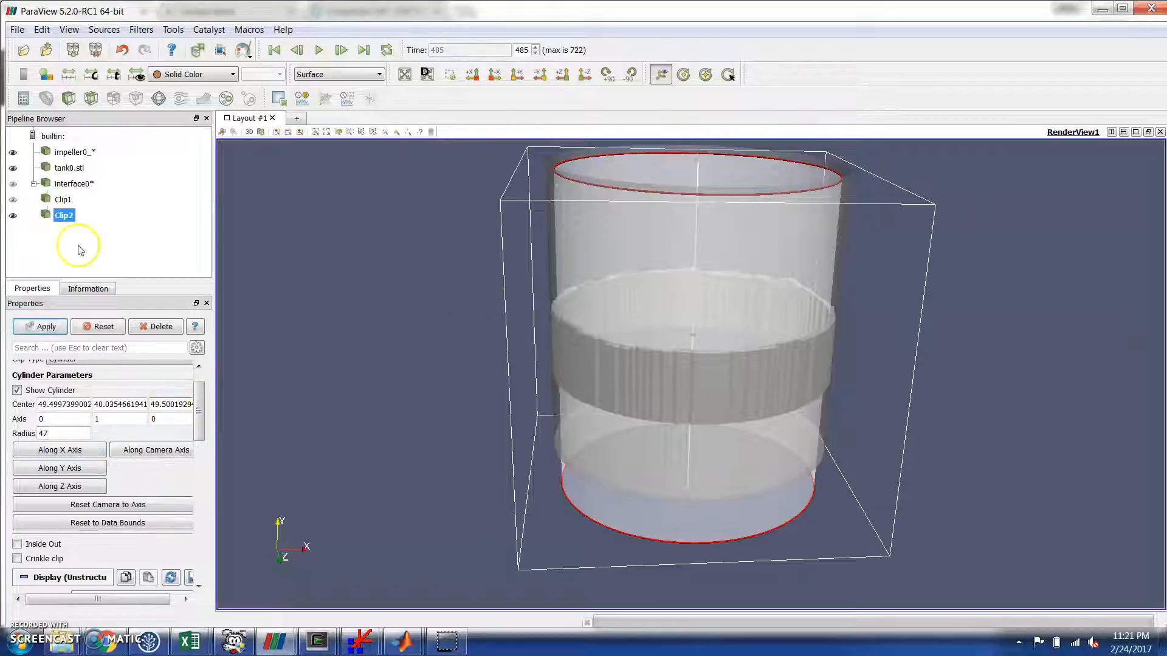
pyautogui.click(46, 328)
# Invert the cylinder clip with Inside Out so only the surface within the cylinder is kept
pyautogui.moveTo(360, 315); pyautogui.dragTo(348, 326)
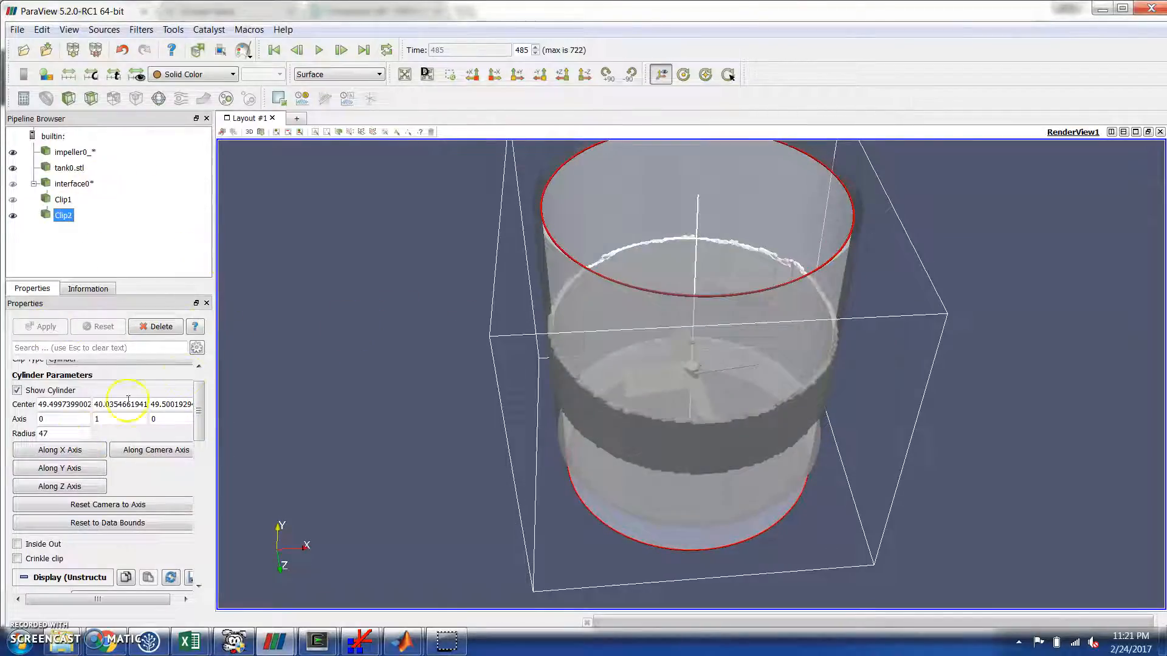
pyautogui.click(17, 544)
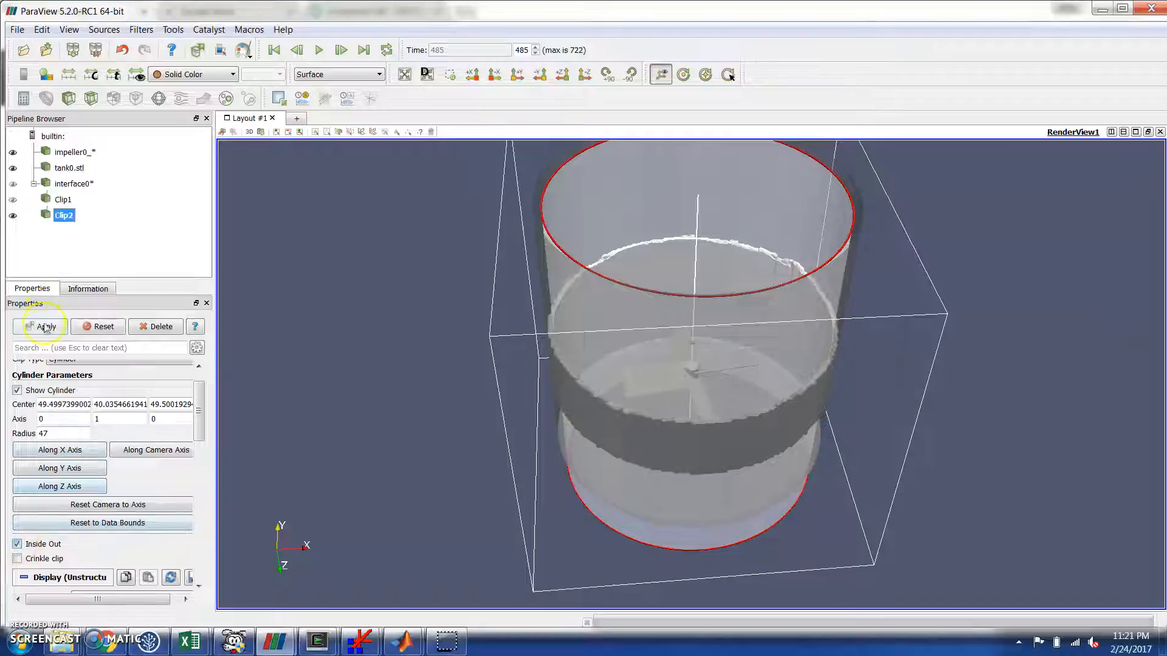
pyautogui.click(42, 328)
pyautogui.moveTo(239, 316); pyautogui.dragTo(244, 286)
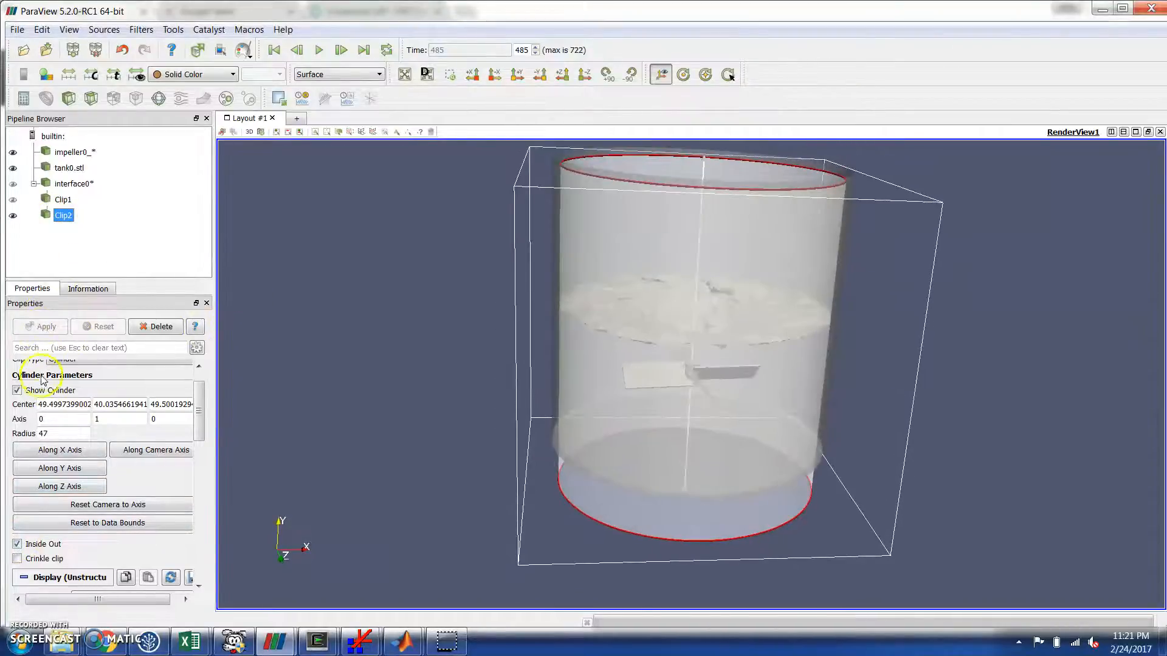
# Hide the clipping cylinder of Clip2 and give its surface a cyan solid color (RGB 85, 255, 255)
pyautogui.click(17, 390)
pyautogui.moveTo(417, 283)
pyautogui.mouseDown()
pyautogui.moveTo(410, 257)
pyautogui.moveTo(409, 286)
pyautogui.mouseUp()
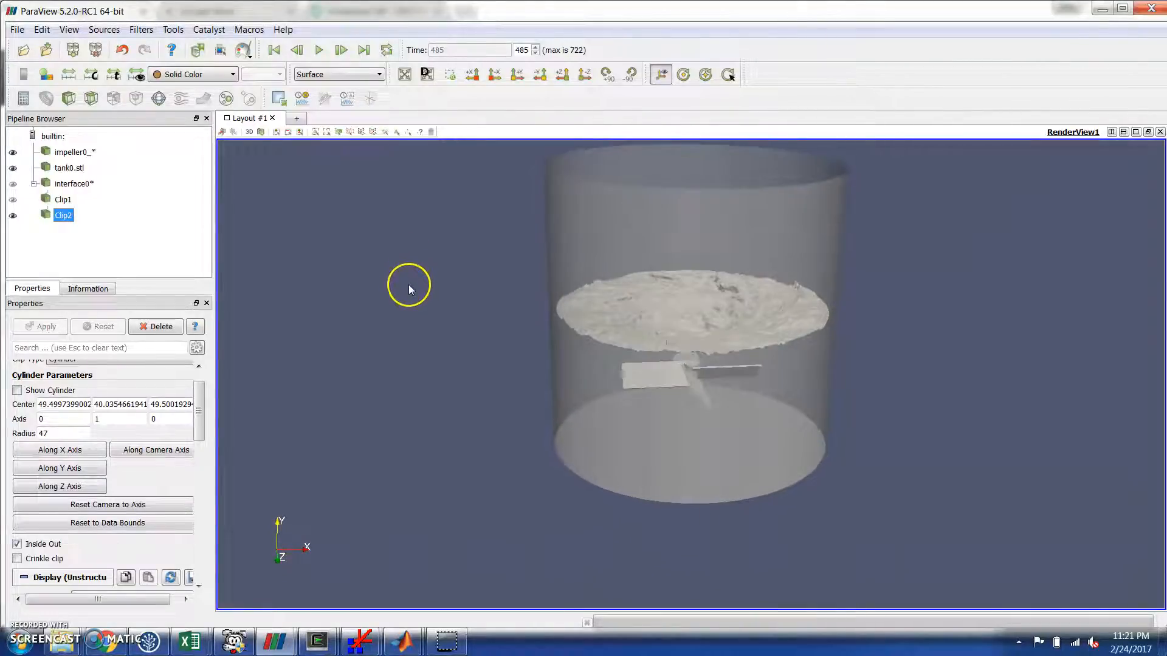
pyautogui.moveTo(199, 408); pyautogui.dragTo(203, 437)
pyautogui.click(95, 485)
pyautogui.click(85, 497)
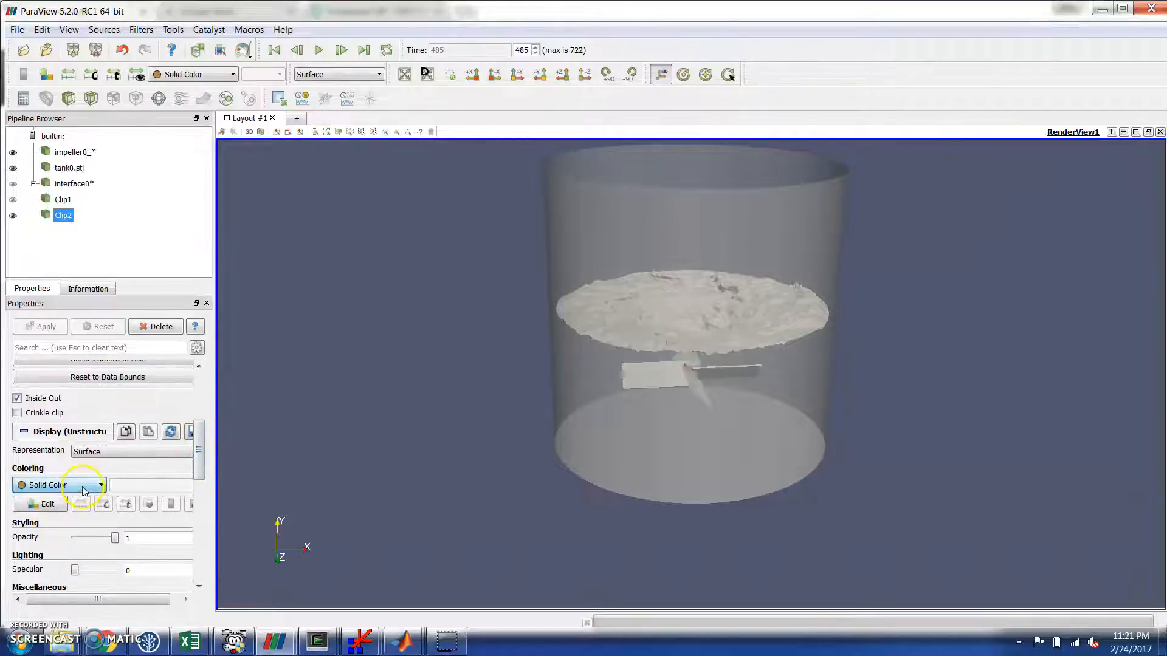
pyautogui.click(41, 504)
pyautogui.click(546, 315)
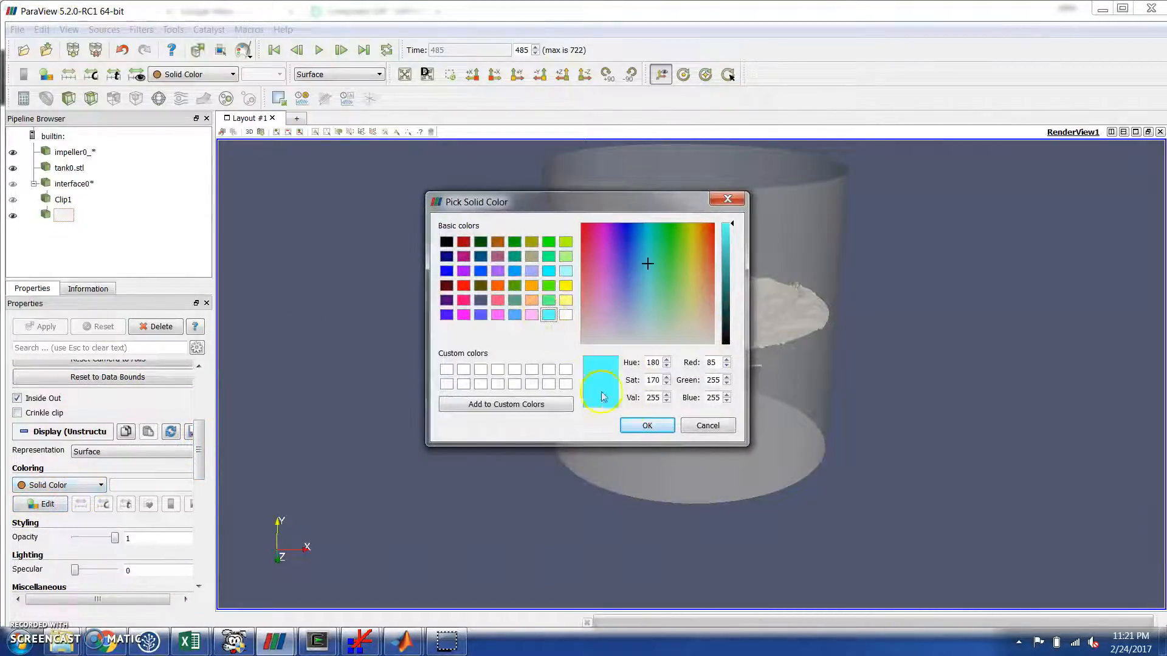
pyautogui.click(643, 425)
pyautogui.moveTo(516, 461)
pyautogui.mouseDown()
pyautogui.moveTo(515, 443)
pyautogui.moveTo(515, 456)
pyautogui.mouseUp()
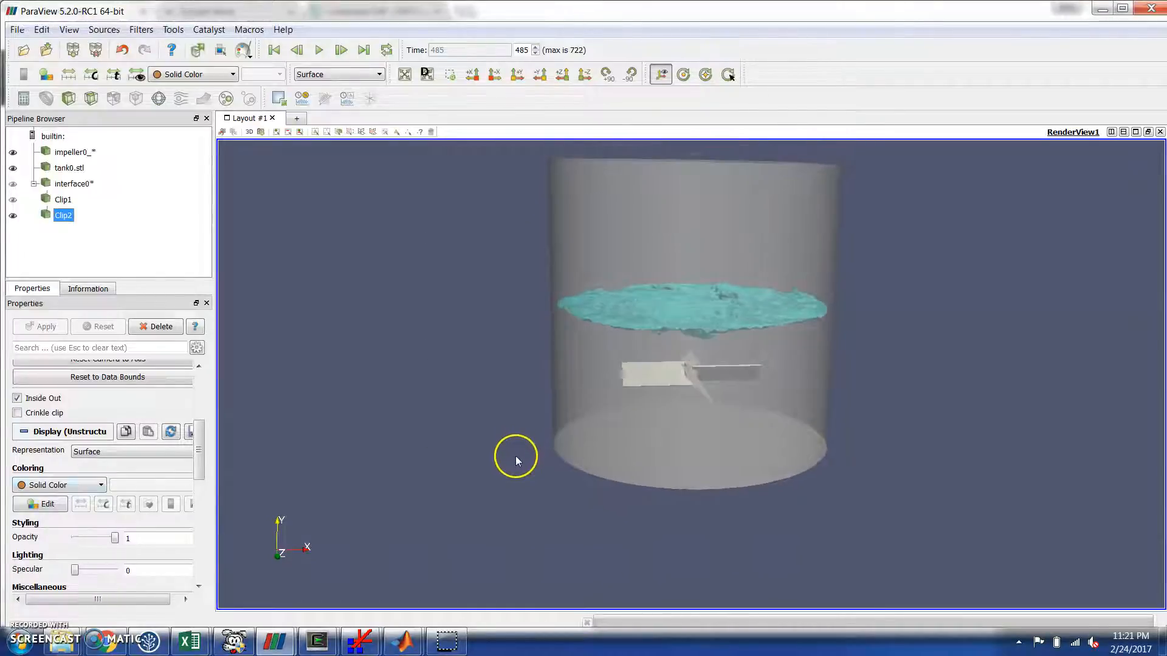
# Play the animation from the current time step to examine the cyan free surface above the impeller, and pause at 615
pyautogui.click(318, 50)
pyautogui.moveTo(422, 323); pyautogui.dragTo(424, 315)
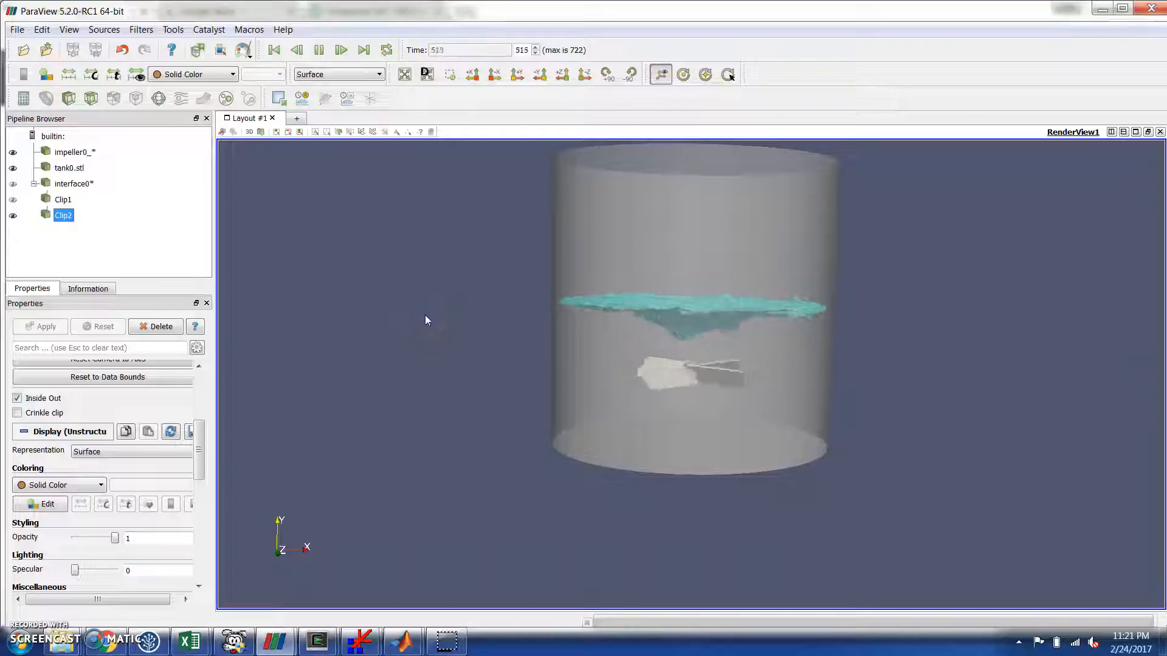
pyautogui.moveTo(468, 309)
pyautogui.mouseDown()
pyautogui.moveTo(461, 344)
pyautogui.moveTo(460, 331)
pyautogui.mouseUp()
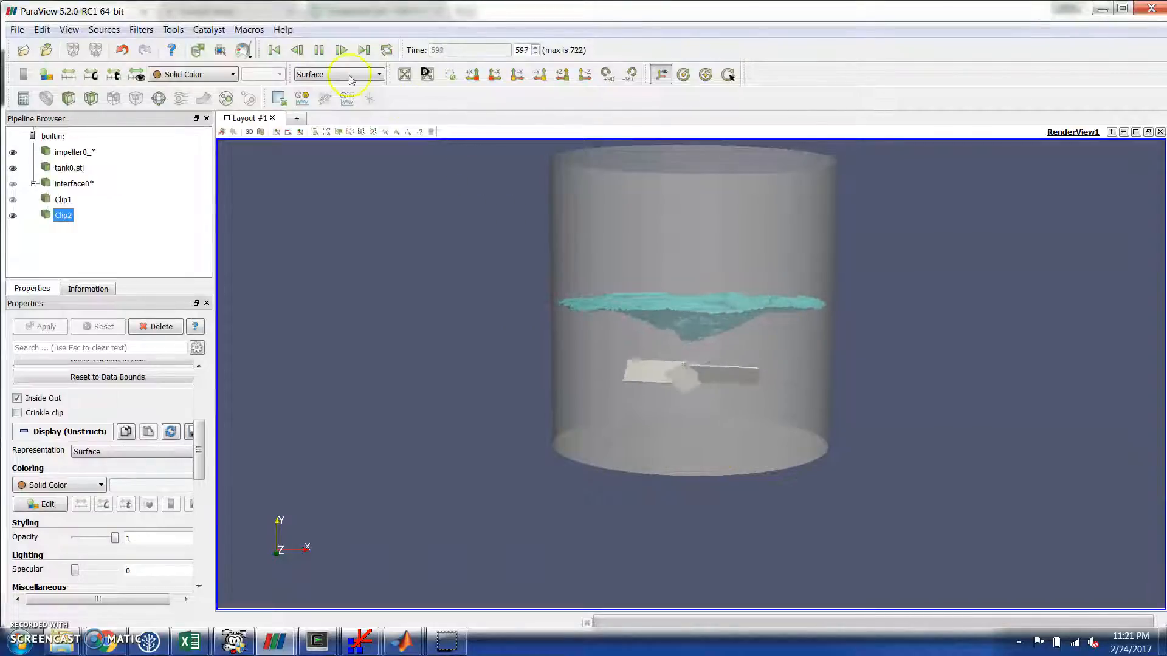
pyautogui.click(319, 51)
pyautogui.moveTo(305, 281); pyautogui.dragTo(401, 274)
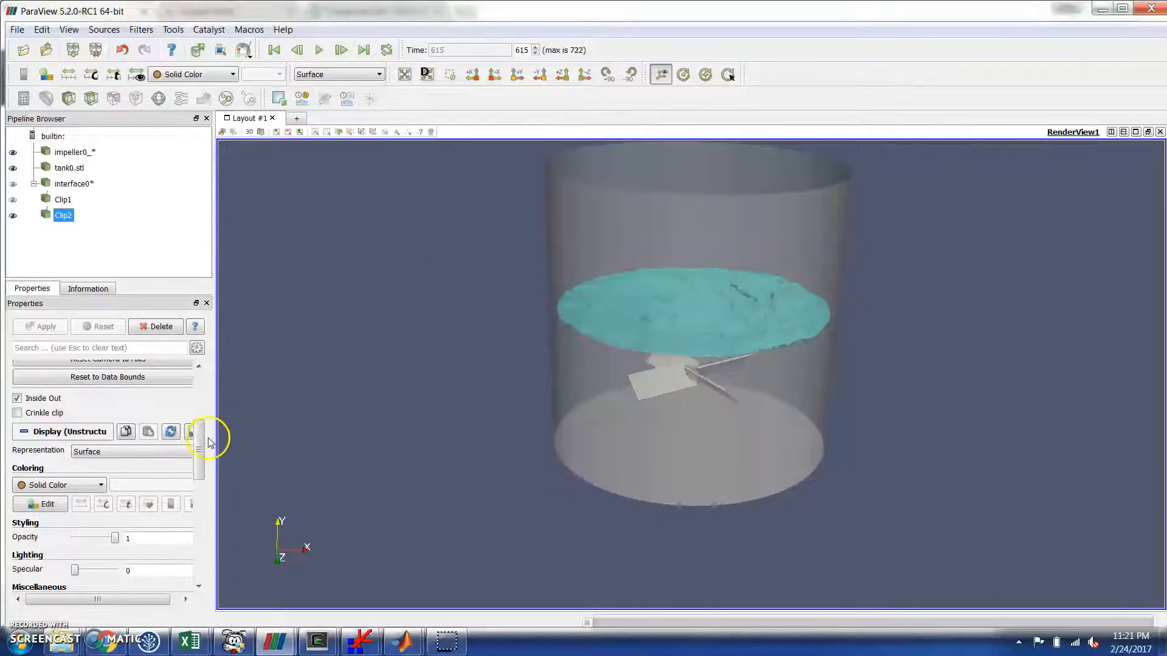
# Set the render view's single-color background to White
pyautogui.moveTo(201, 443); pyautogui.dragTo(204, 527)
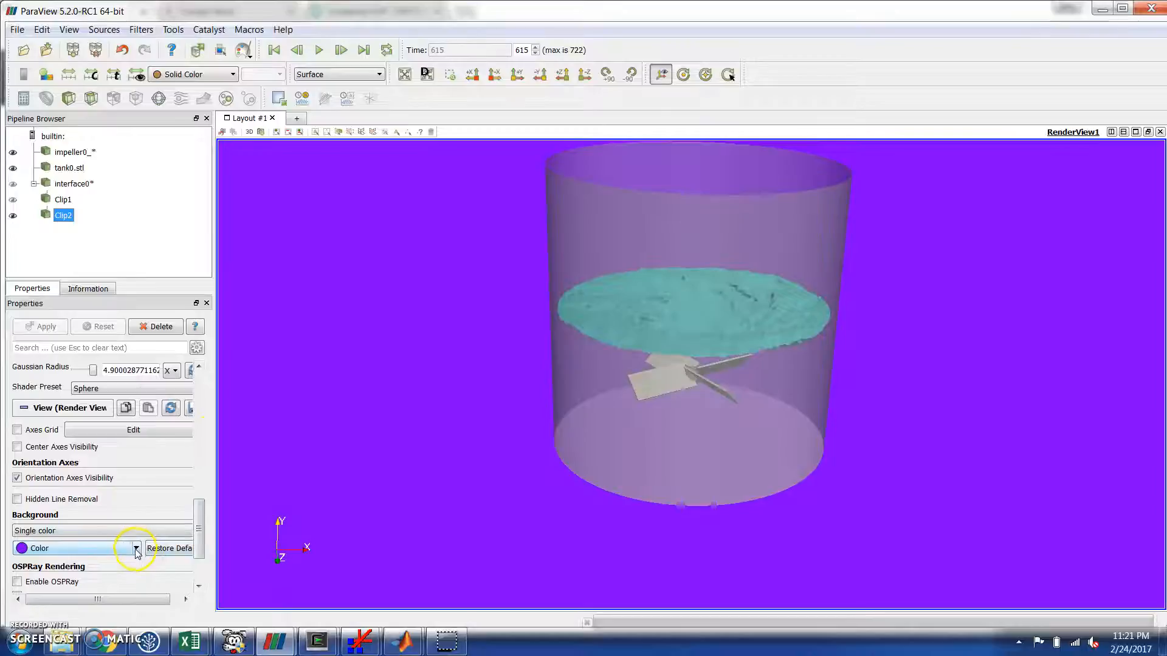
pyautogui.click(136, 549)
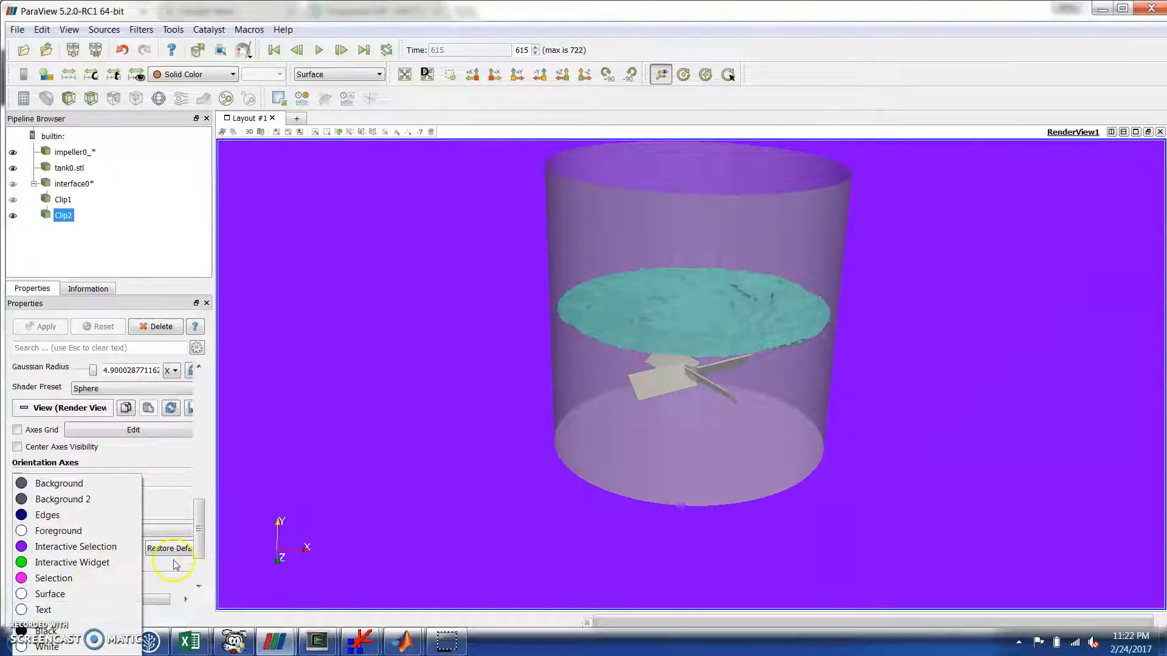
pyautogui.moveTo(201, 528); pyautogui.dragTo(201, 534)
pyautogui.click(137, 526)
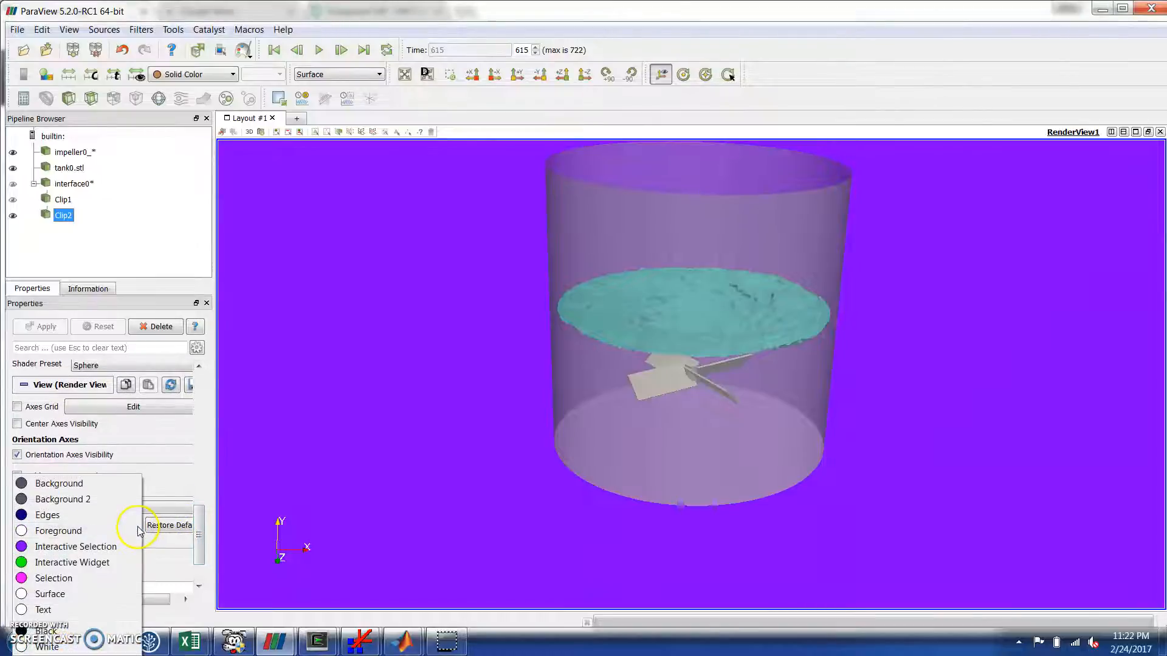
pyautogui.click(61, 647)
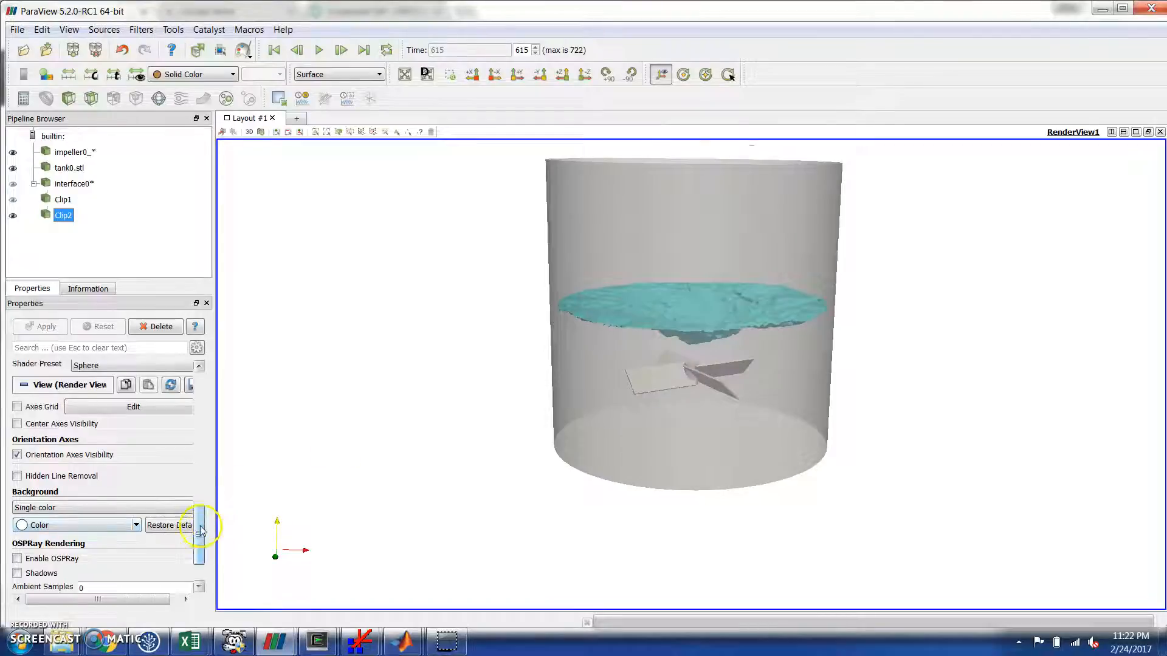
# Try OSPRay rendering with shadows in the render view
pyautogui.moveTo(202, 528); pyautogui.dragTo(202, 554)
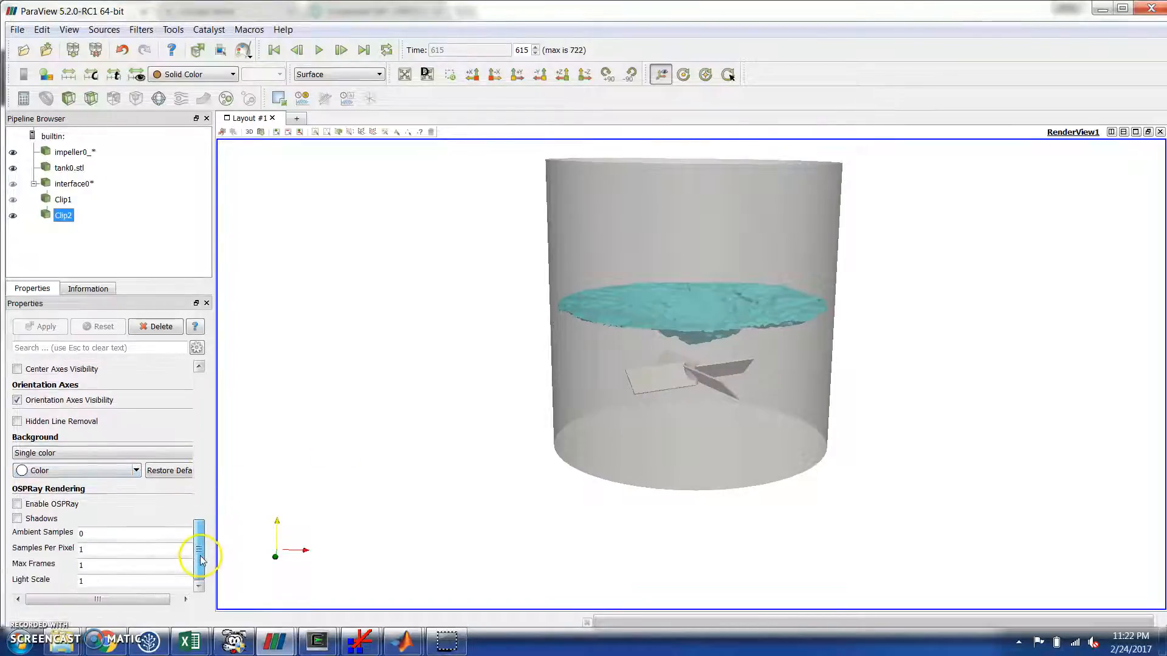
pyautogui.click(17, 520)
pyautogui.click(17, 504)
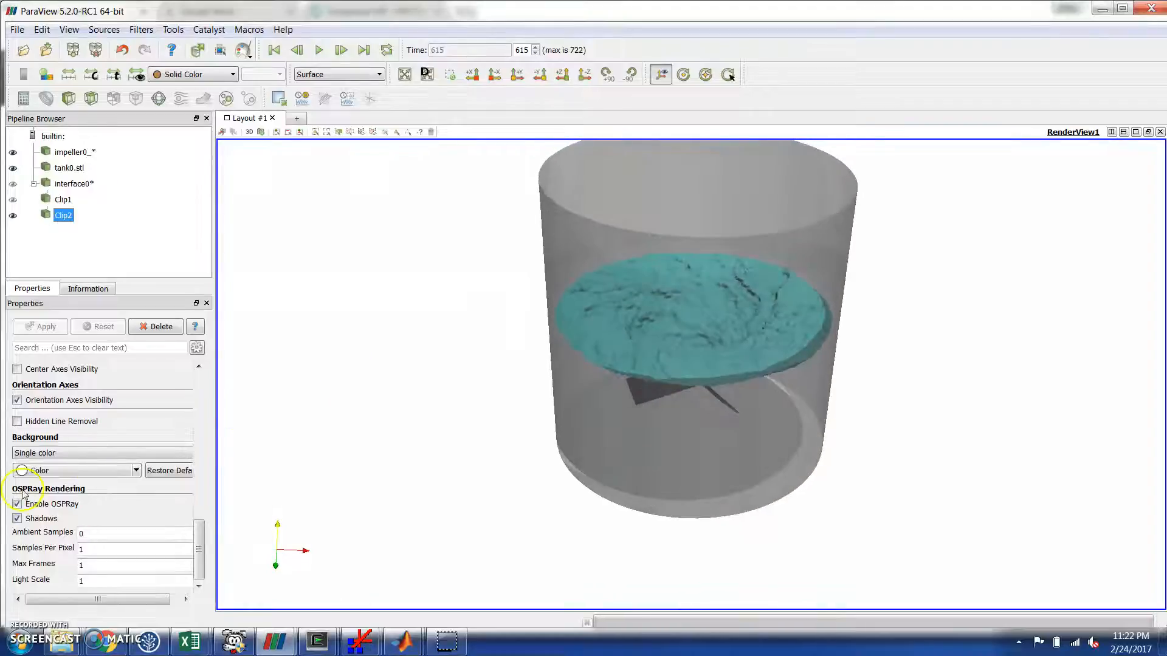
# Turn off OSPRay rendering and its shadows in the render view
pyautogui.click(17, 504)
pyautogui.click(17, 518)
pyautogui.moveTo(317, 441); pyautogui.dragTo(411, 370)
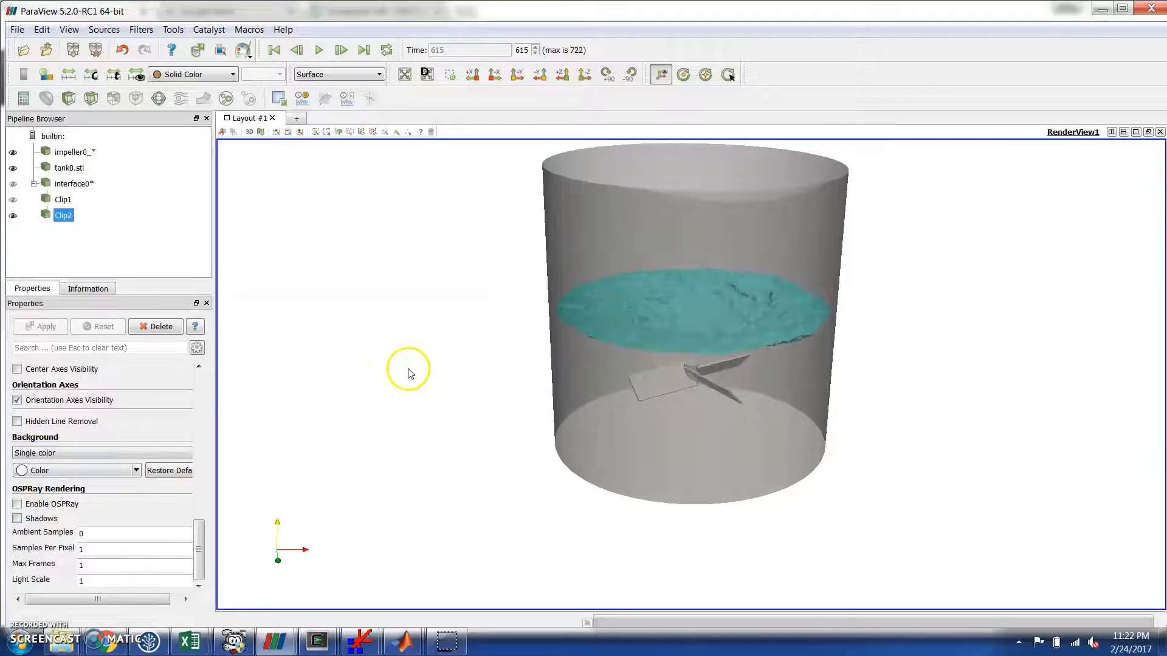
# Jump to time step 100 and play the animation from there
pyautogui.moveTo(402, 219); pyautogui.dragTo(402, 211)
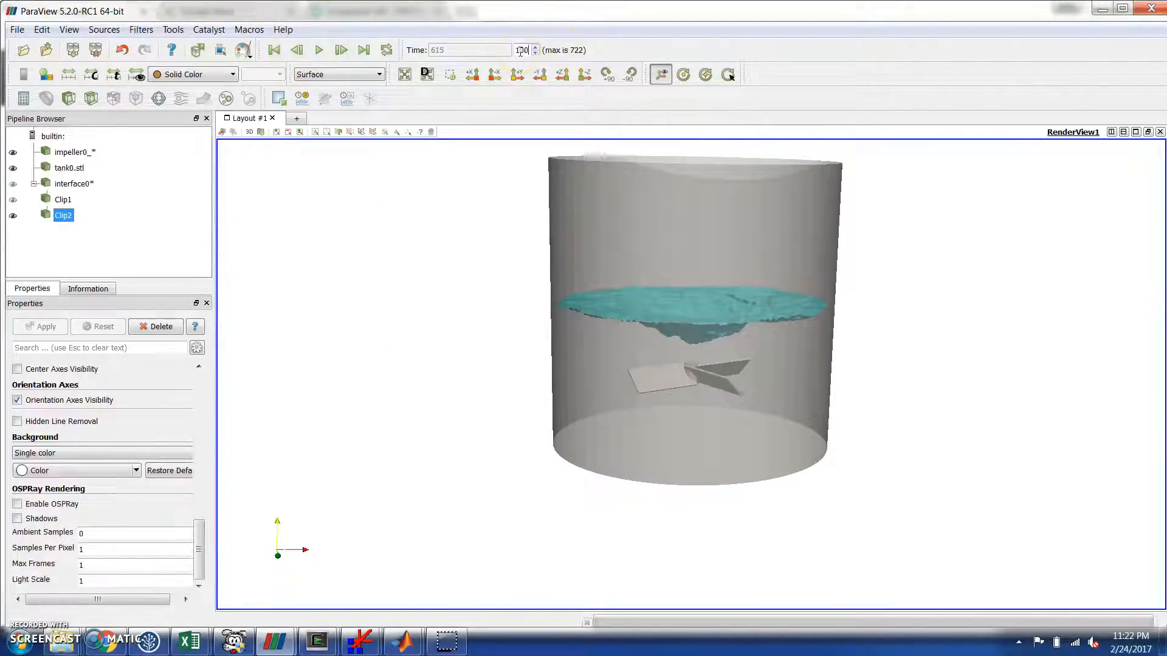
pyautogui.press('Return')
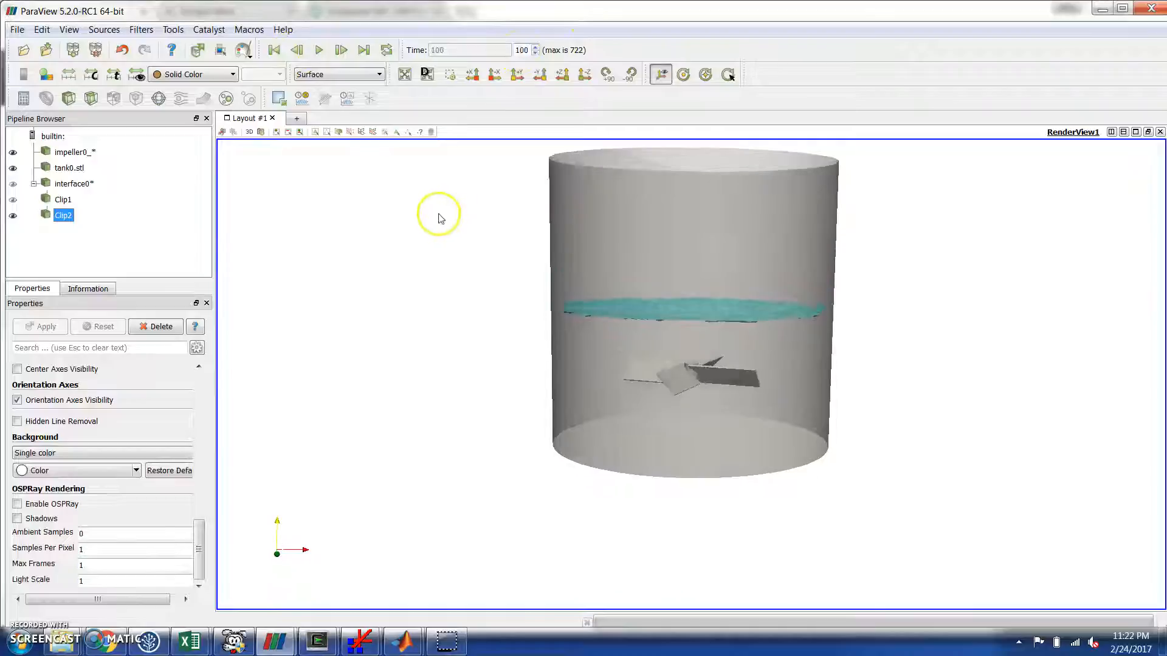
pyautogui.moveTo(437, 216)
pyautogui.mouseDown()
pyautogui.moveTo(441, 234)
pyautogui.moveTo(437, 221)
pyautogui.mouseUp()
pyautogui.click(317, 51)
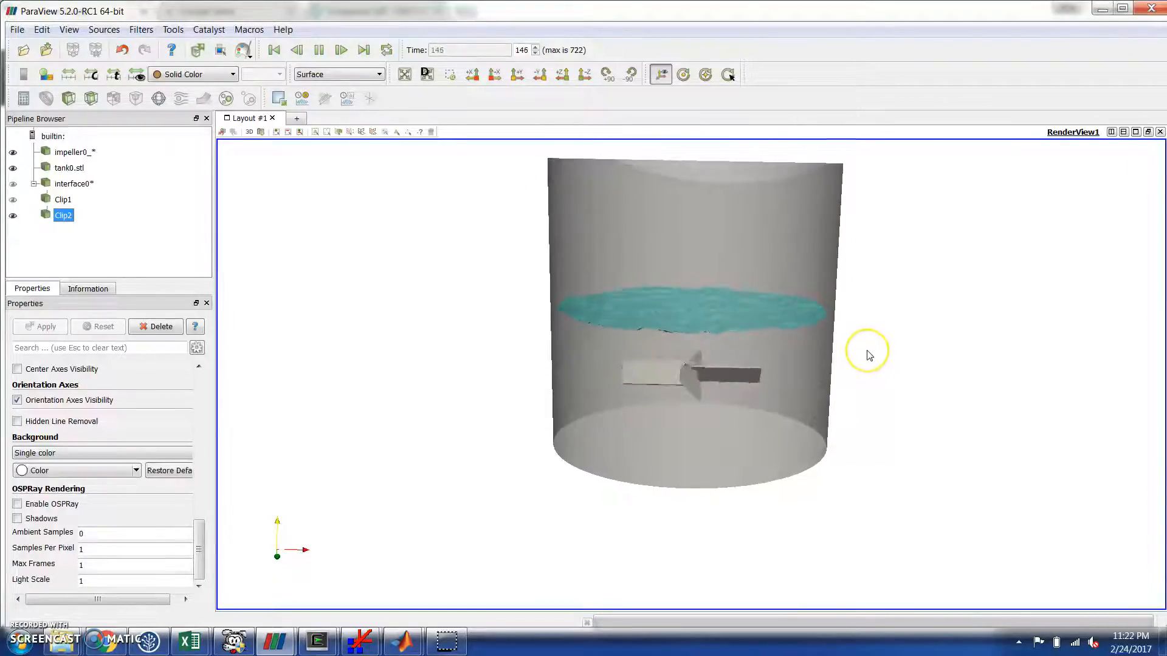
# Show the full interface0* surface instead of Clip2 during playback, and pause the animation at time step 320
pyautogui.click(12, 184)
pyautogui.click(13, 200)
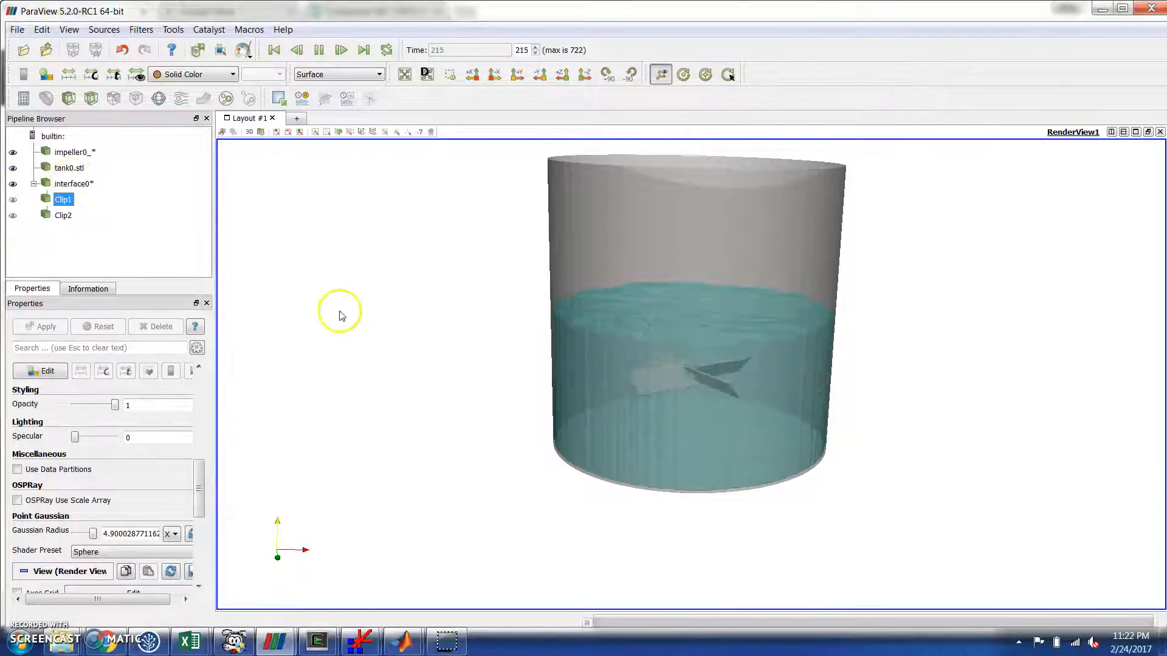
pyautogui.moveTo(337, 310); pyautogui.dragTo(335, 312)
pyautogui.moveTo(334, 311)
pyautogui.mouseDown(button='right')
pyautogui.moveTo(336, 351)
pyautogui.moveTo(329, 295)
pyautogui.mouseUp(button='right')
pyautogui.moveTo(329, 295); pyautogui.dragTo(324, 304)
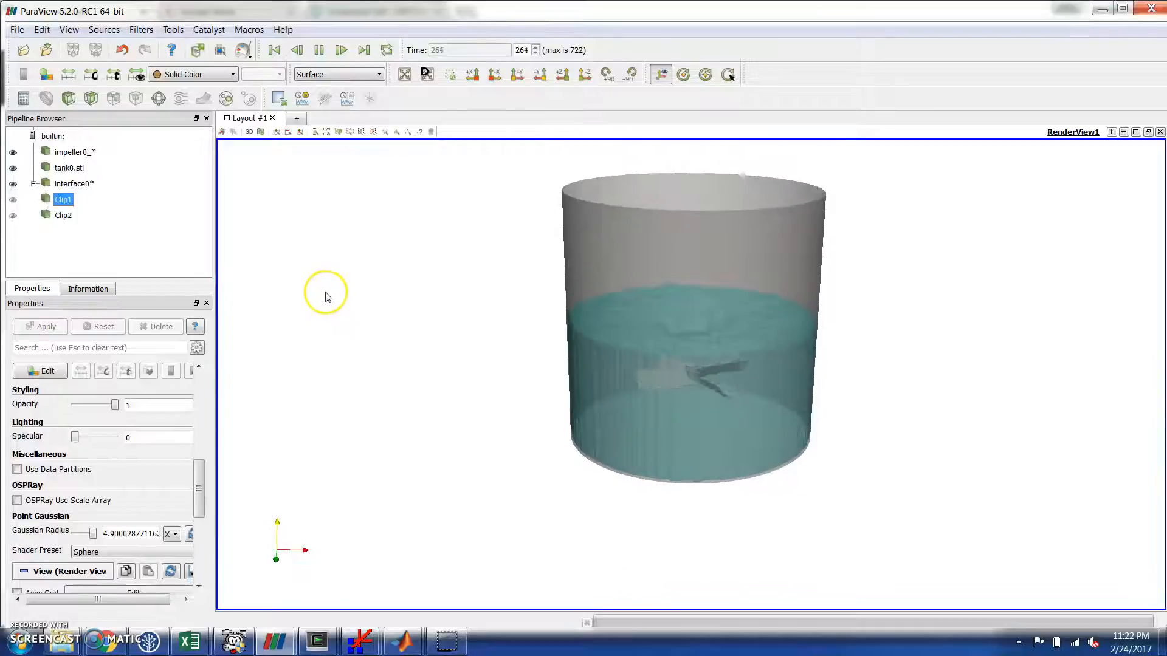
pyautogui.click(318, 54)
# Save the current state as freeSurfaceState.pvsm in the testOutput folder, replacing the existing file
pyautogui.click(15, 29)
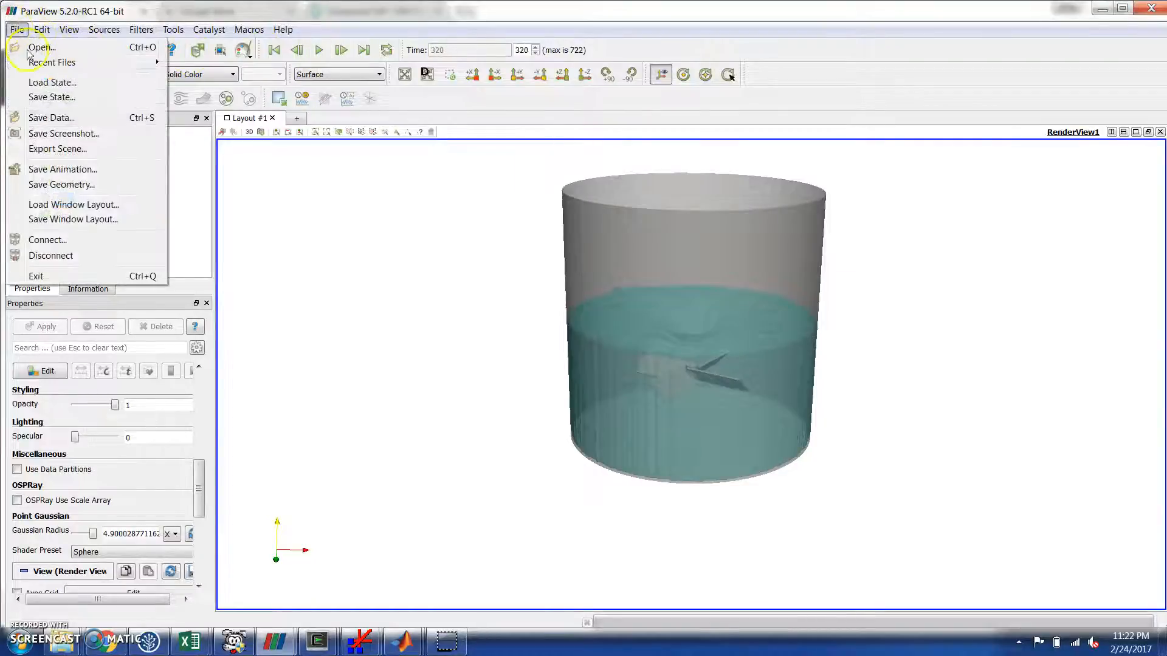
pyautogui.click(69, 98)
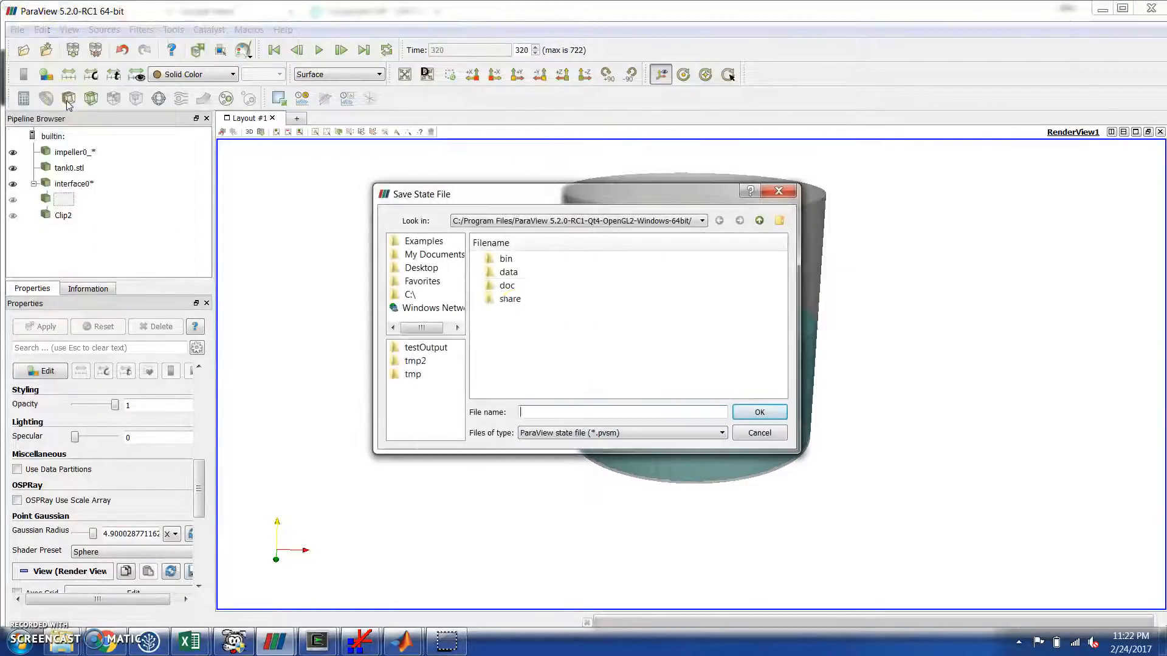
pyautogui.click(438, 351)
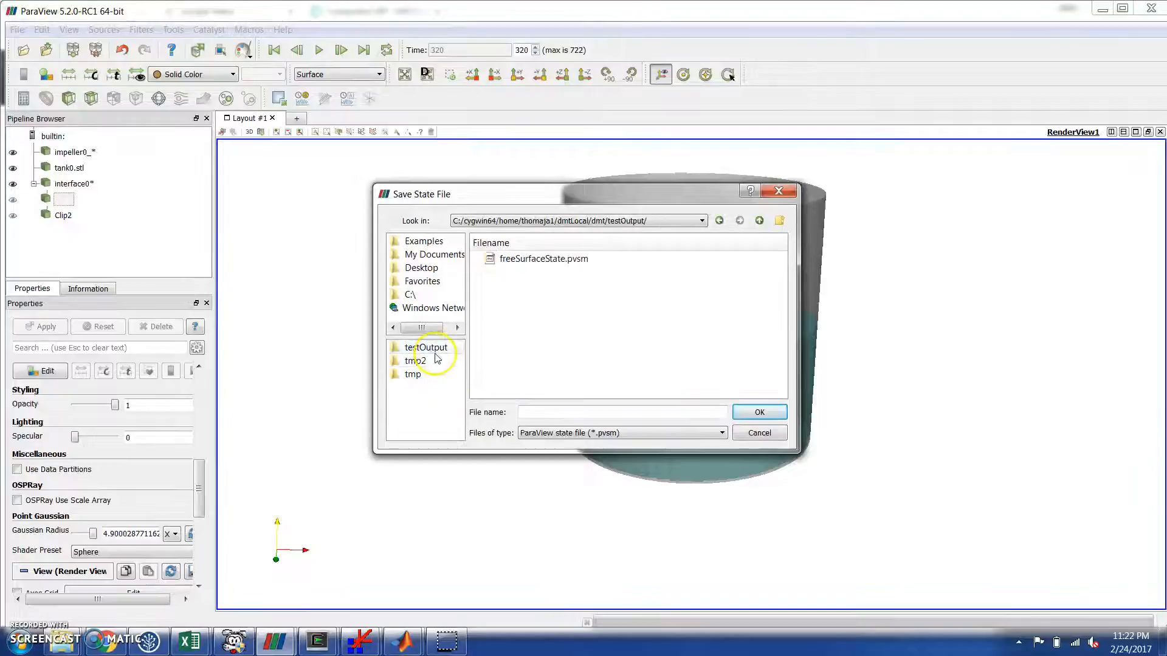
pyautogui.click(537, 411)
pyautogui.write('cfr')
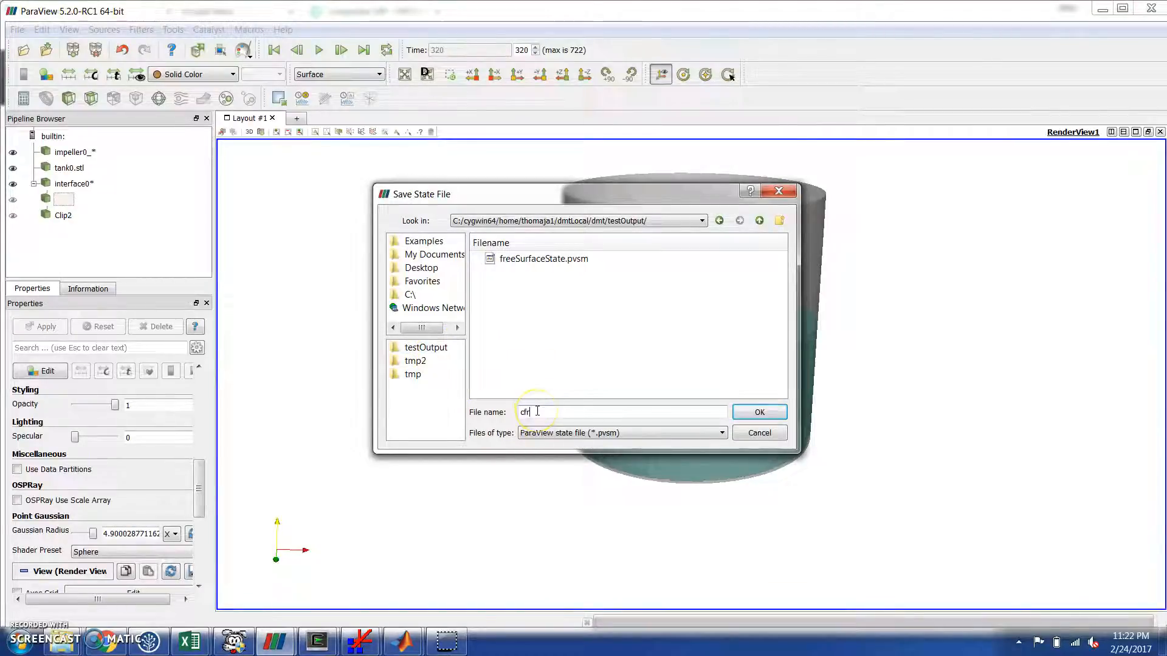
pyautogui.press('BackSpace')
pyautogui.press('BackSpace')
pyautogui.press('BackSpace')
pyautogui.write('freeSurf')
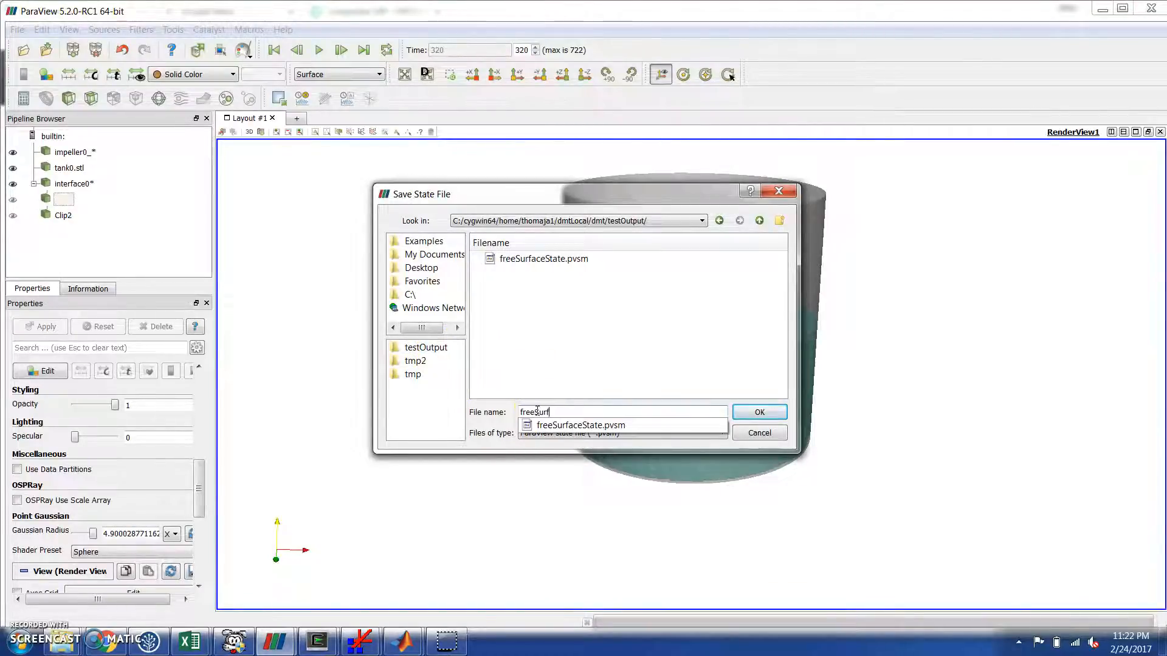
pyautogui.write('aceState')
pyautogui.click(537, 258)
pyautogui.click(760, 412)
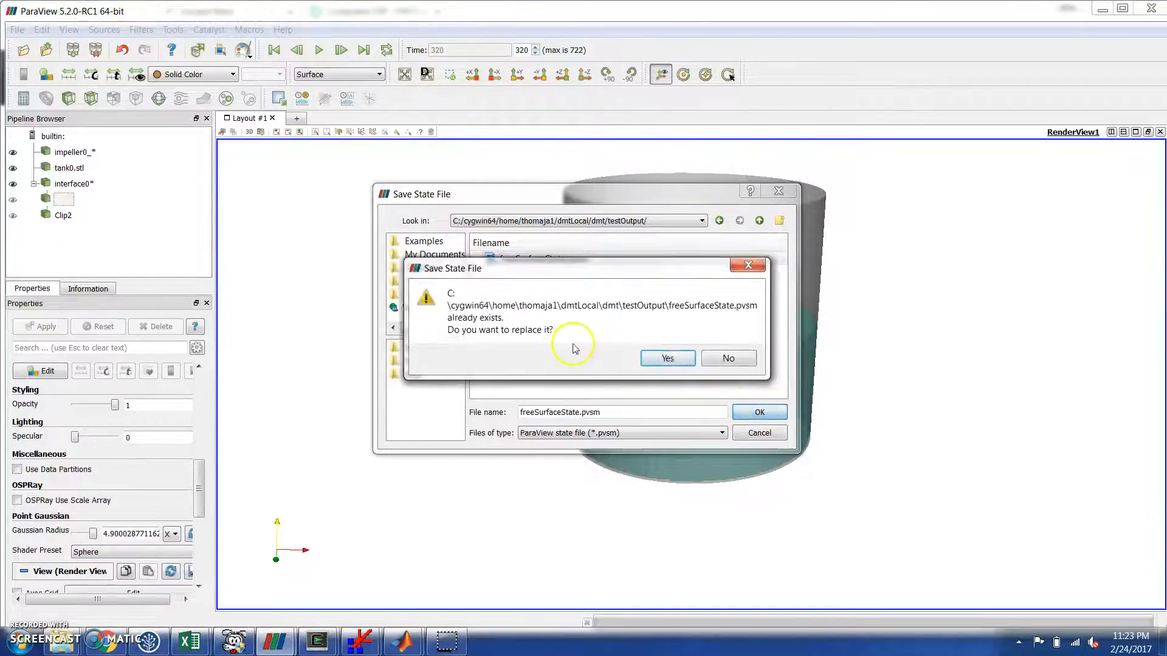
pyautogui.click(653, 358)
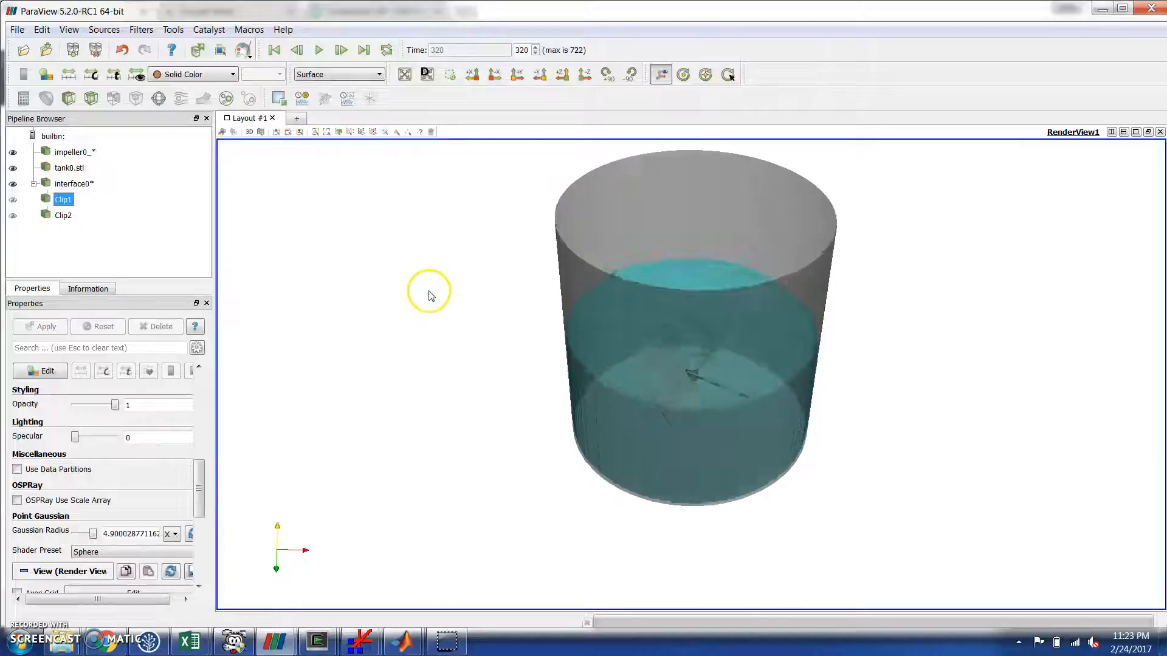
pyautogui.click(17, 30)
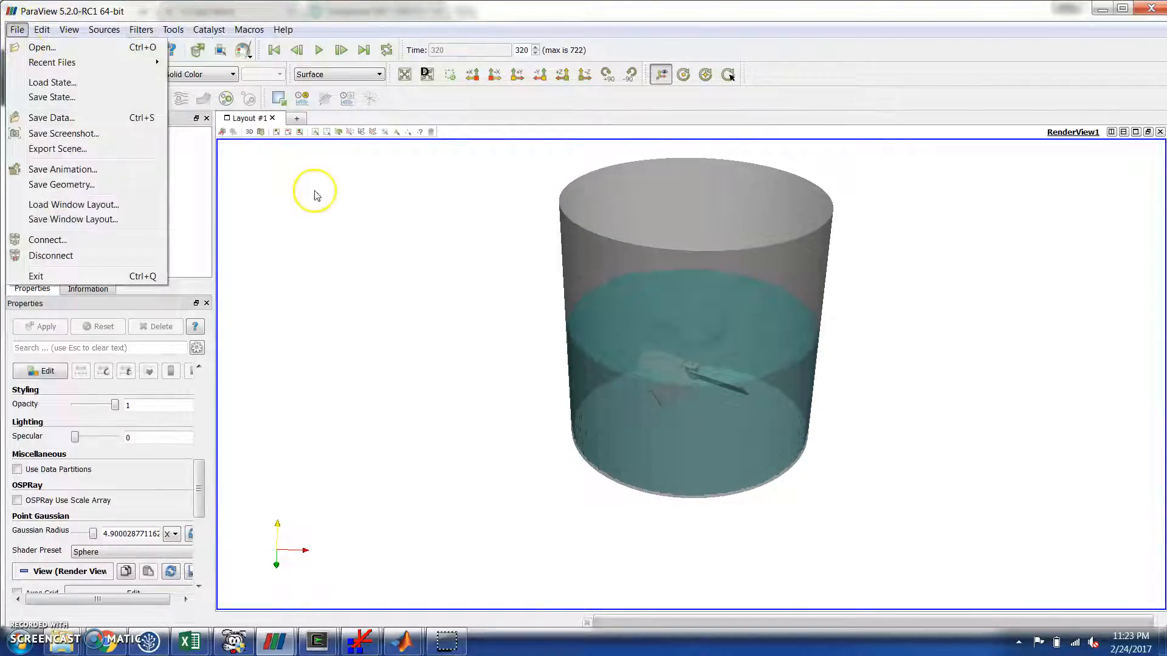
pyautogui.click(391, 243)
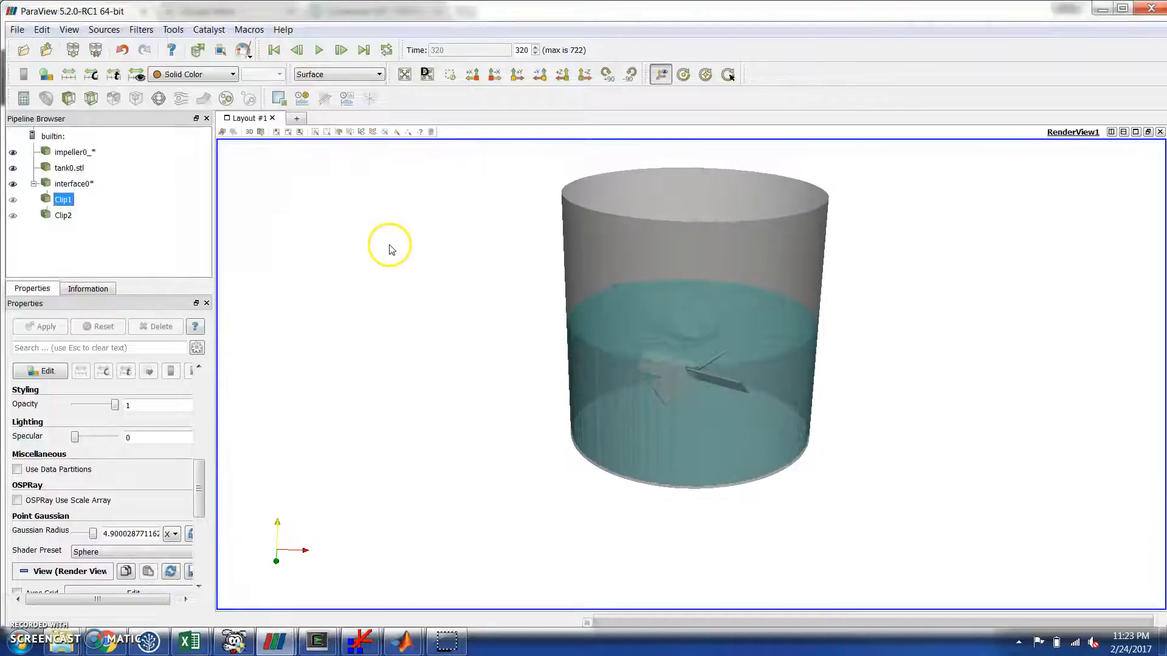
# Hide interface0* and Clip1, and show Clip2 together with the tank and impeller
pyautogui.click(13, 184)
pyautogui.click(12, 199)
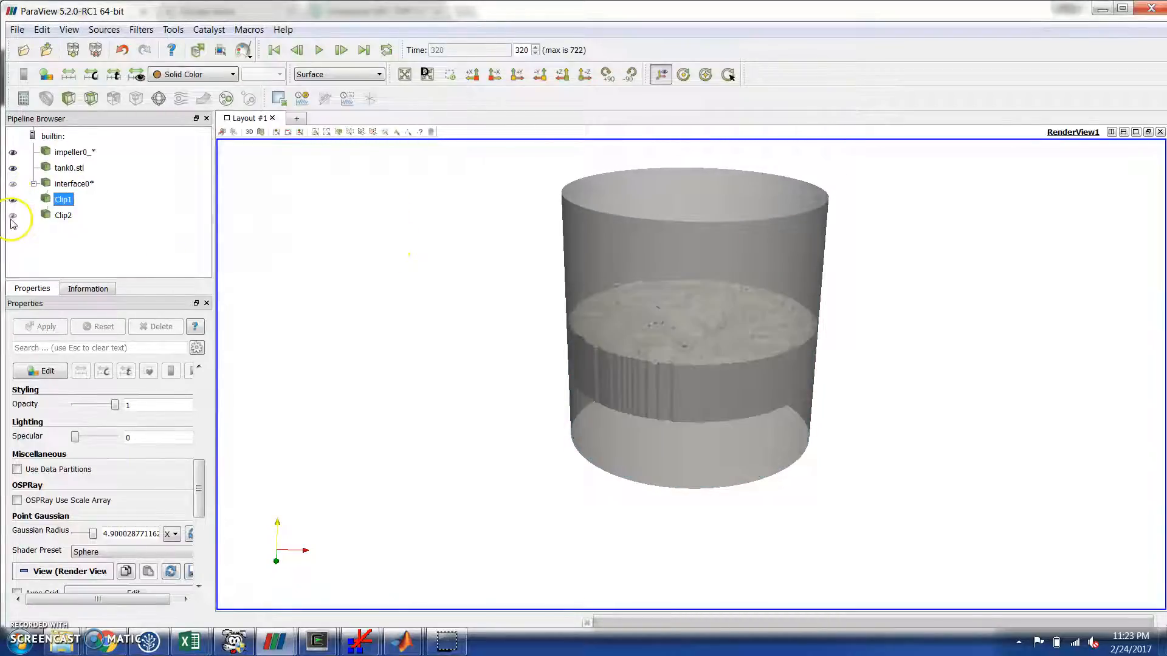
pyautogui.click(13, 215)
pyautogui.click(12, 200)
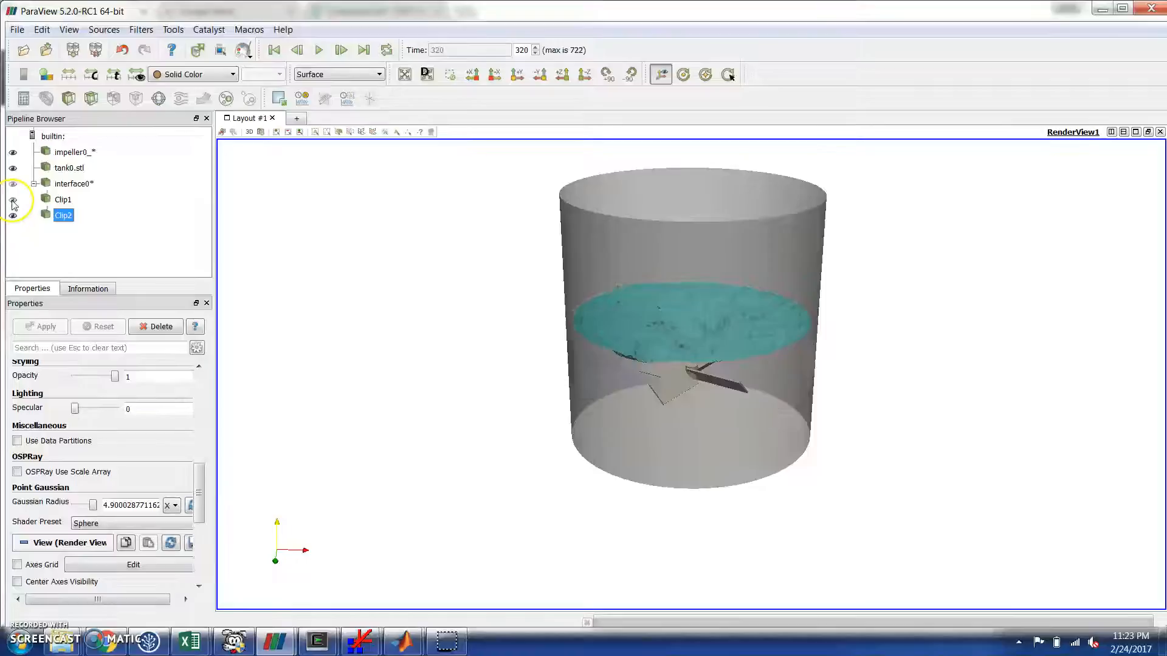
pyautogui.moveTo(430, 305)
pyautogui.mouseDown()
pyautogui.moveTo(448, 287)
pyautogui.moveTo(437, 302)
pyautogui.mouseUp()
# Load the saved state file freeSurfaceState.pvsm from the testOutput folder
pyautogui.click(19, 31)
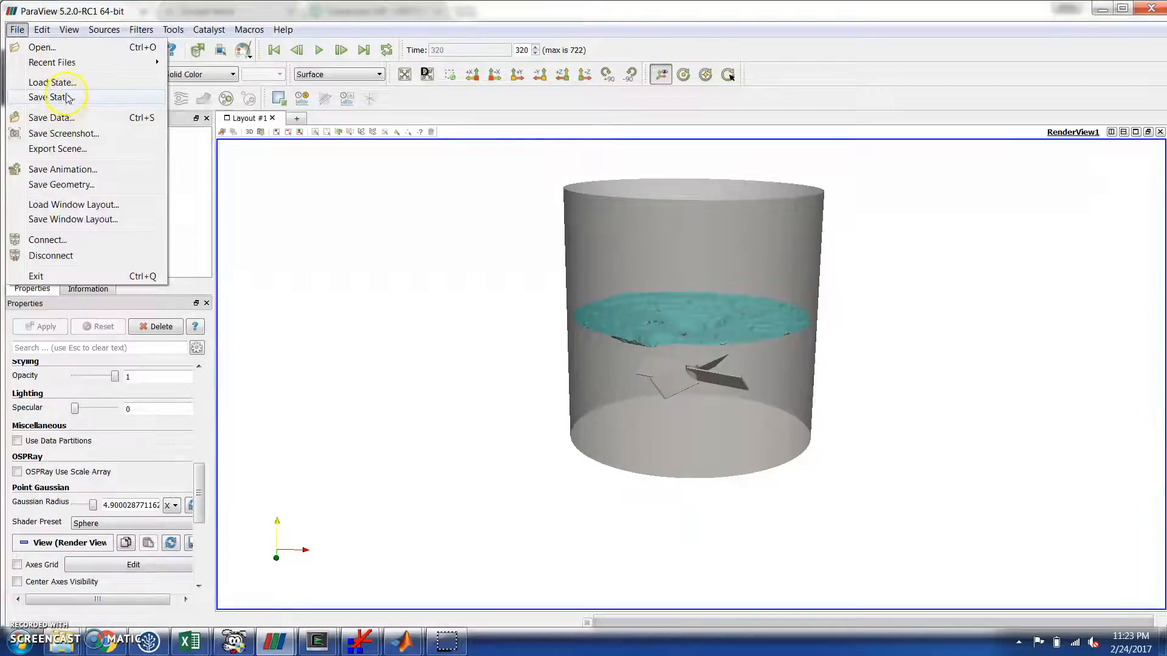
pyautogui.click(54, 83)
pyautogui.click(534, 259)
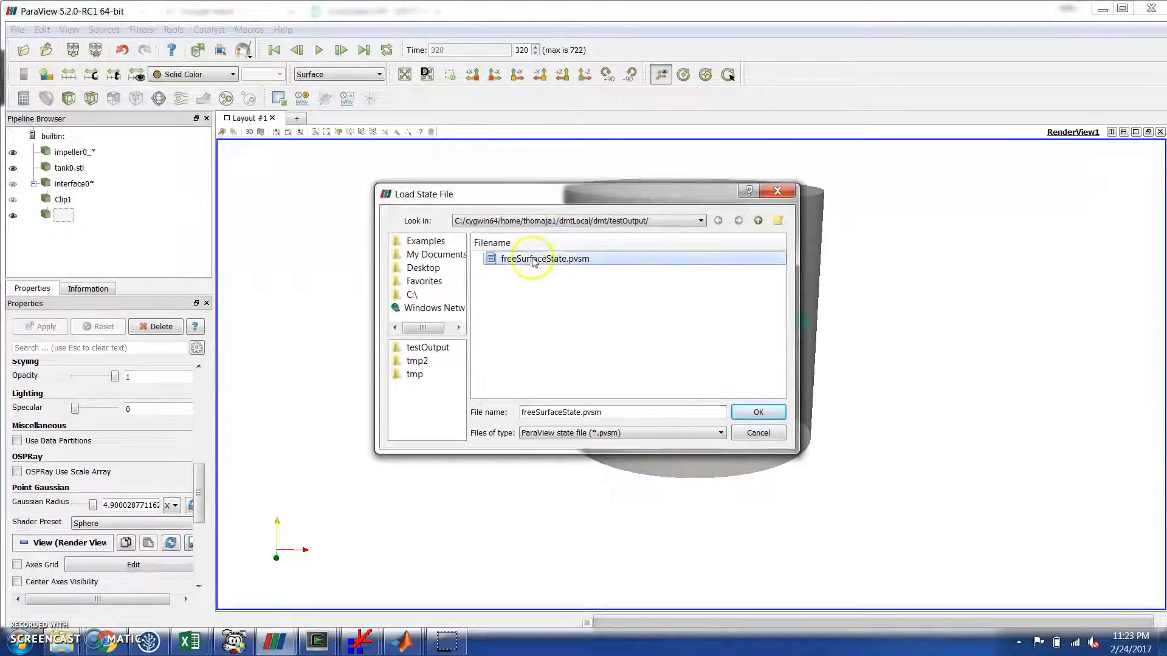
pyautogui.click(758, 413)
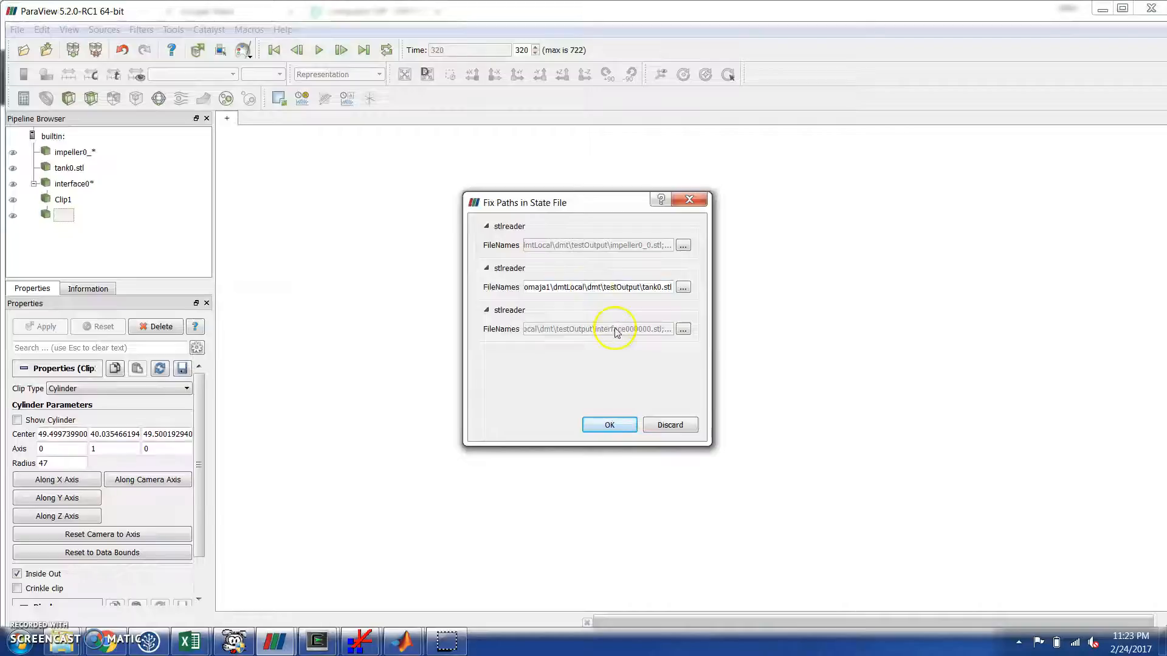
# Set the impeller reader's path in the state file to the impeller0_..stl series in the testOutput folder
pyautogui.click(683, 246)
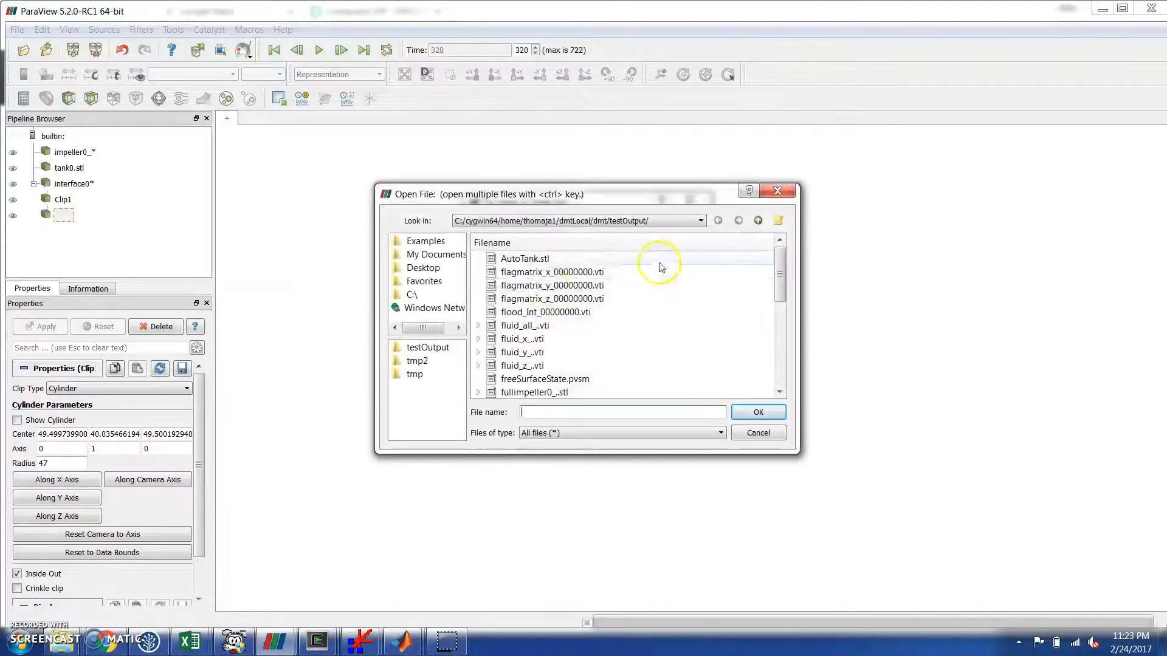
pyautogui.moveTo(780, 286); pyautogui.dragTo(781, 317)
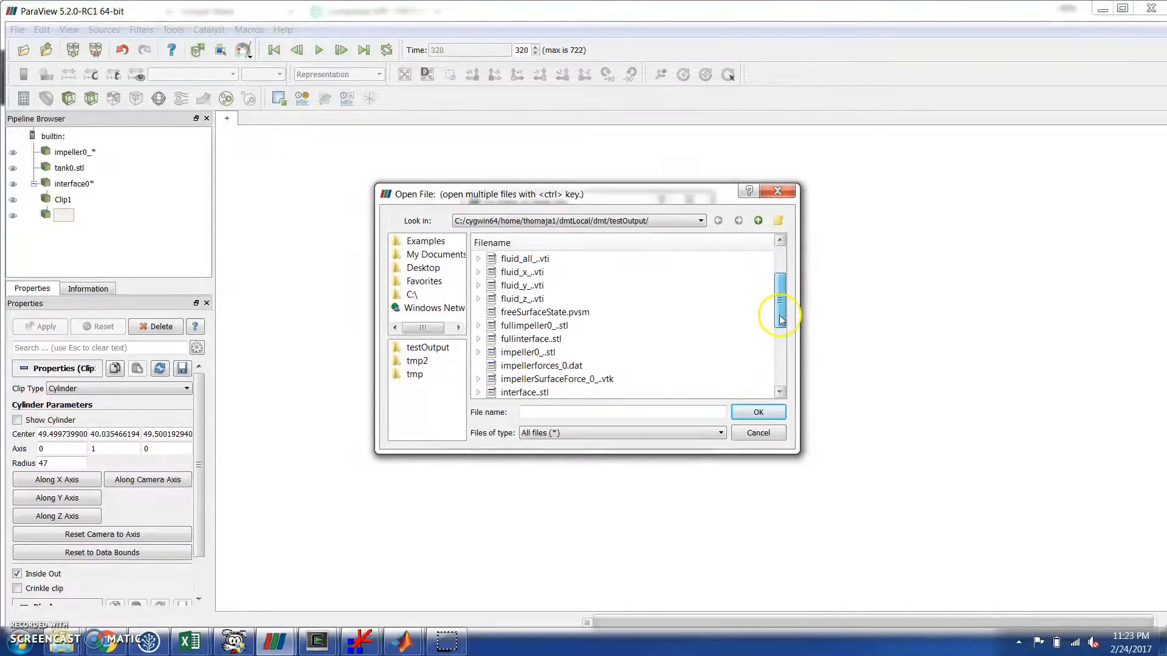
pyautogui.moveTo(599, 197); pyautogui.dragTo(539, 307)
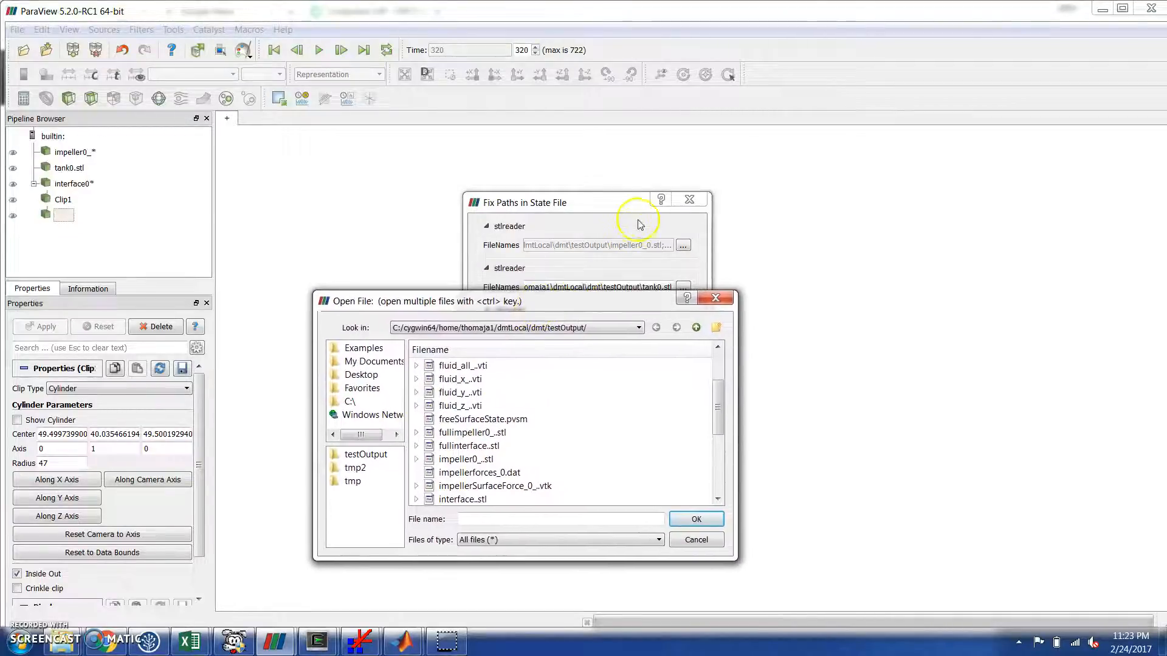
pyautogui.click(465, 459)
pyautogui.click(681, 518)
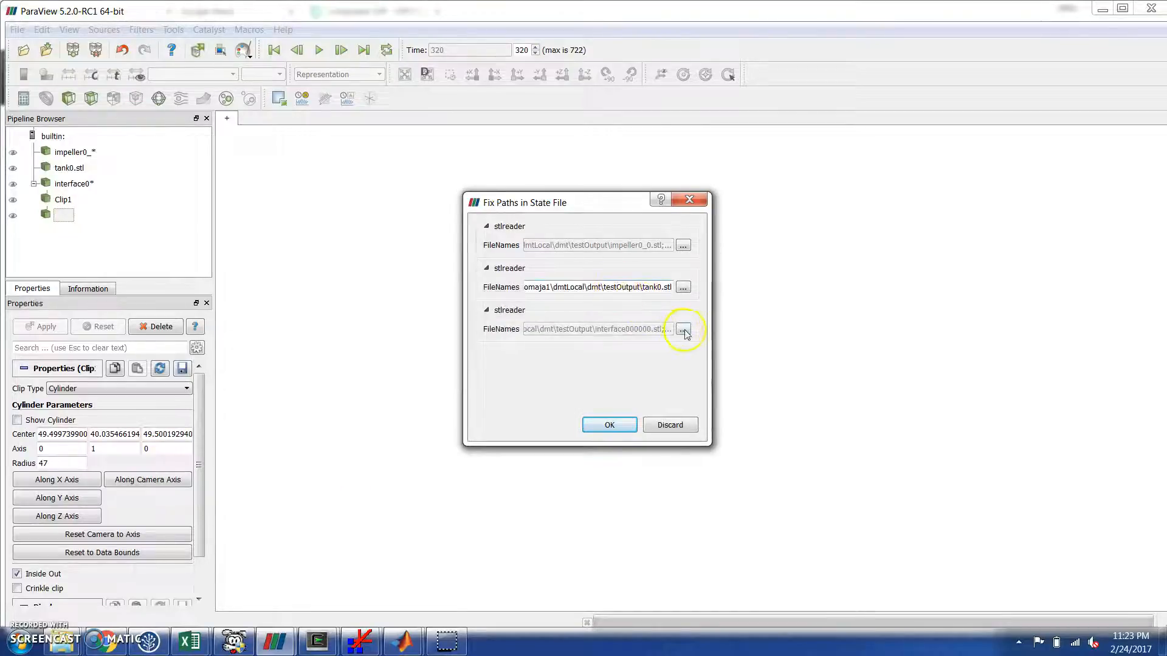
# Set the interface reader's path to the interface..stl series in testOutput, and accept the paths to load the state
pyautogui.click(682, 330)
pyautogui.scroll(-2, 753, 319)
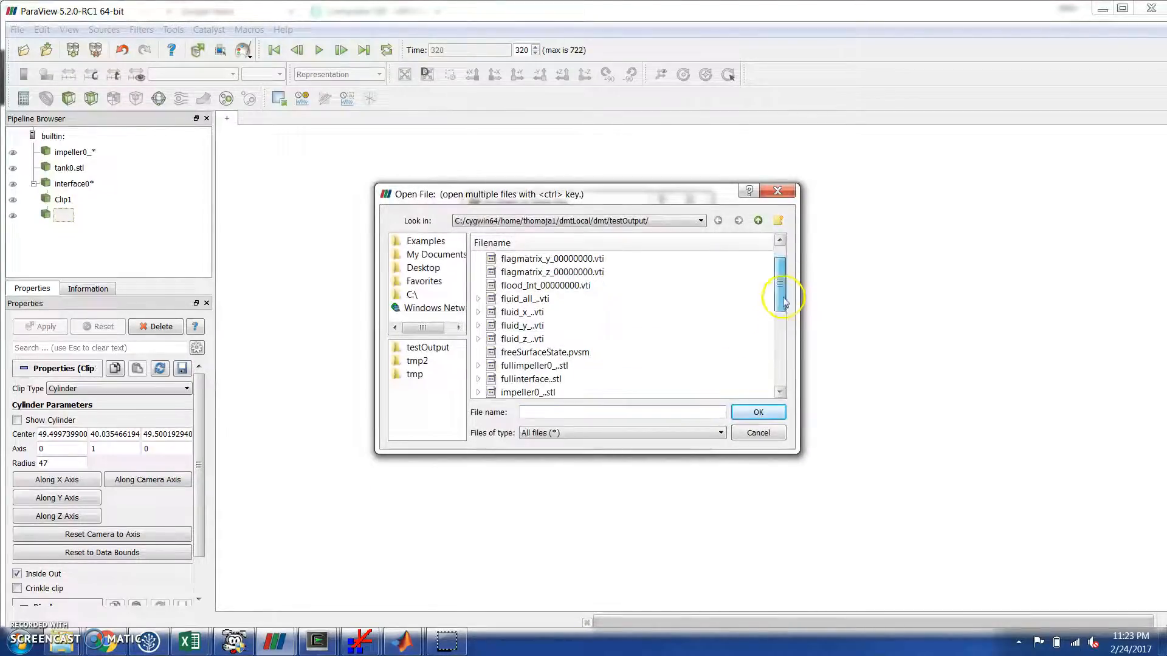
pyautogui.moveTo(779, 293); pyautogui.dragTo(781, 308)
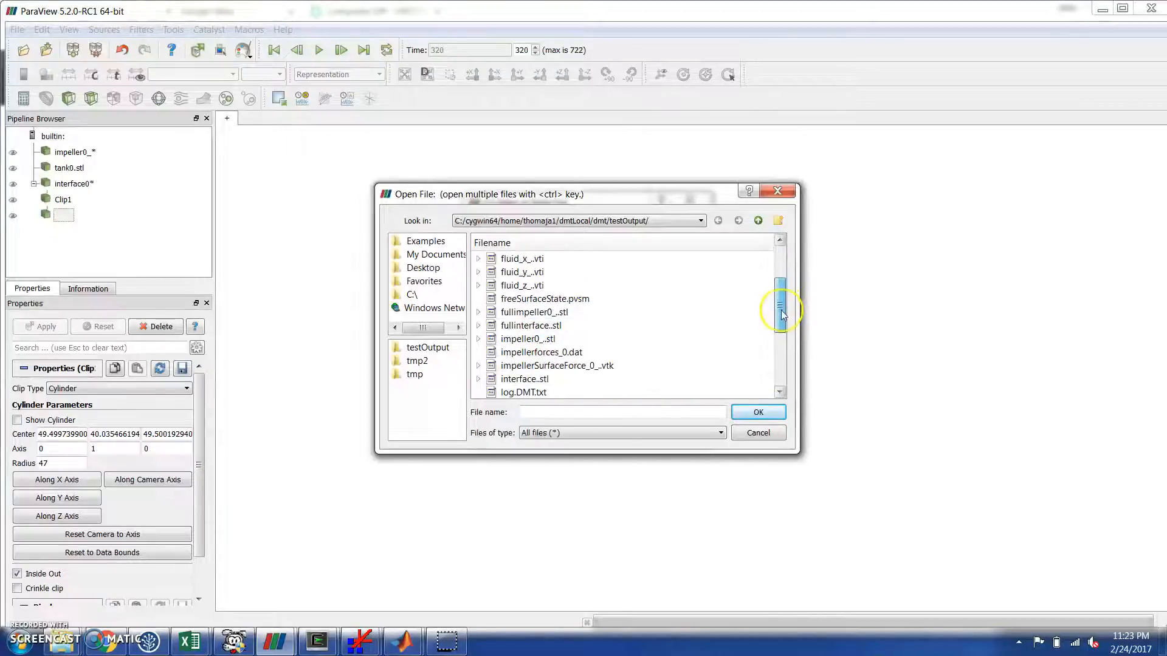
pyautogui.click(586, 379)
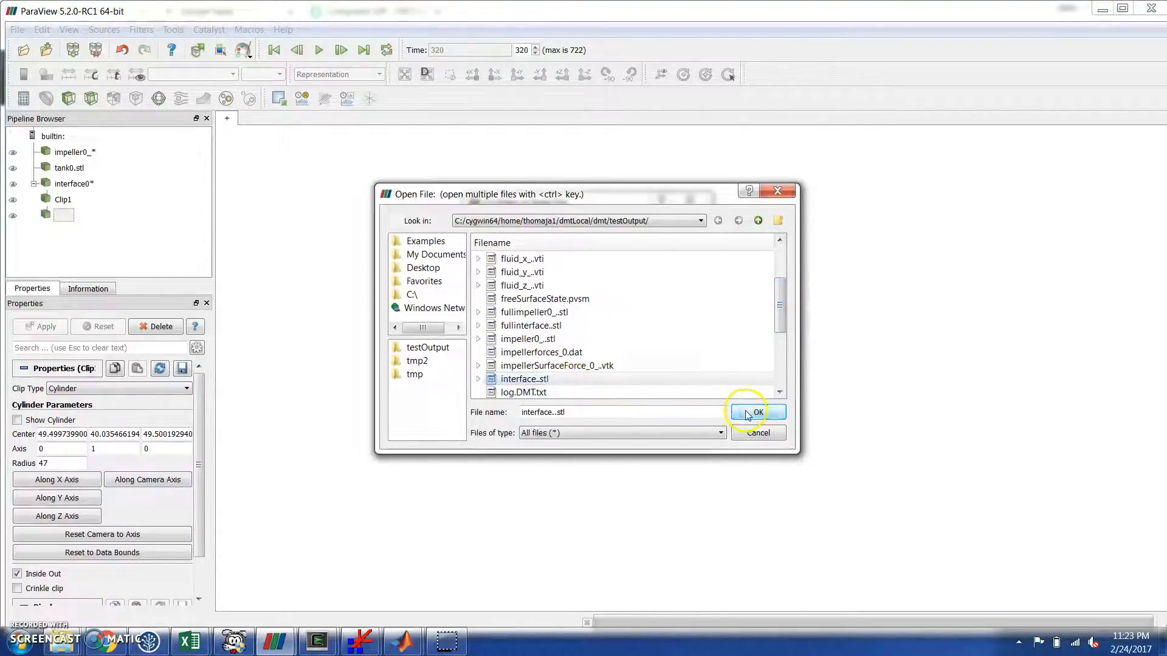
pyautogui.click(757, 412)
pyautogui.click(609, 425)
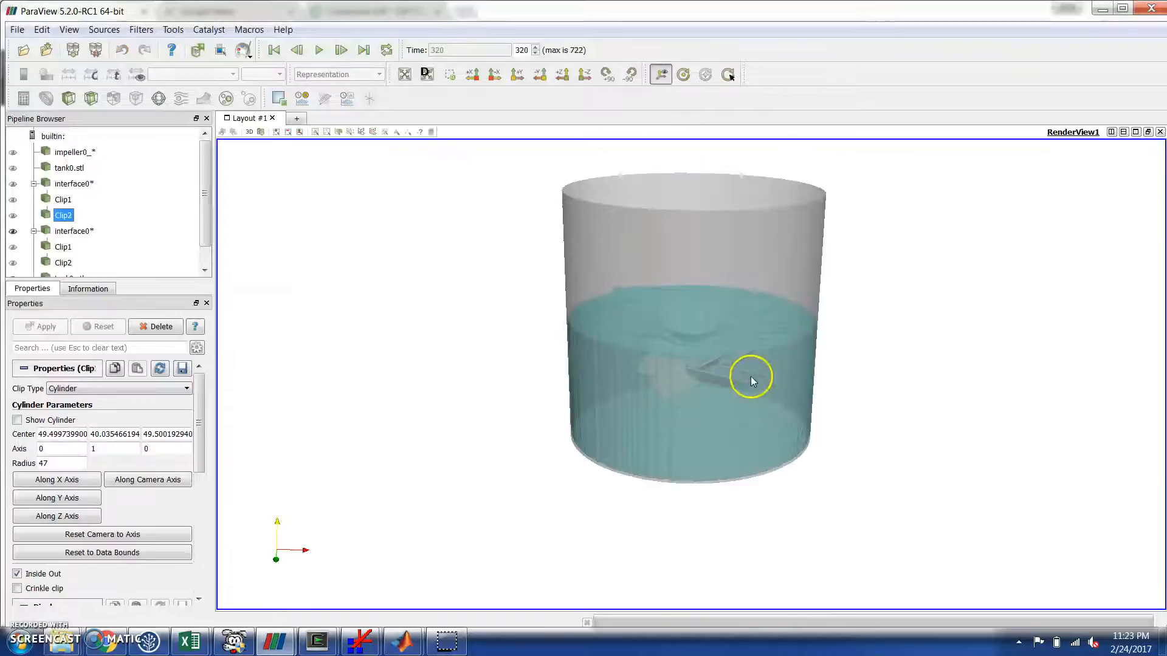
# Inspect the reloaded free surface, tank and impeller up close and from different viewing angles
pyautogui.click(17, 29)
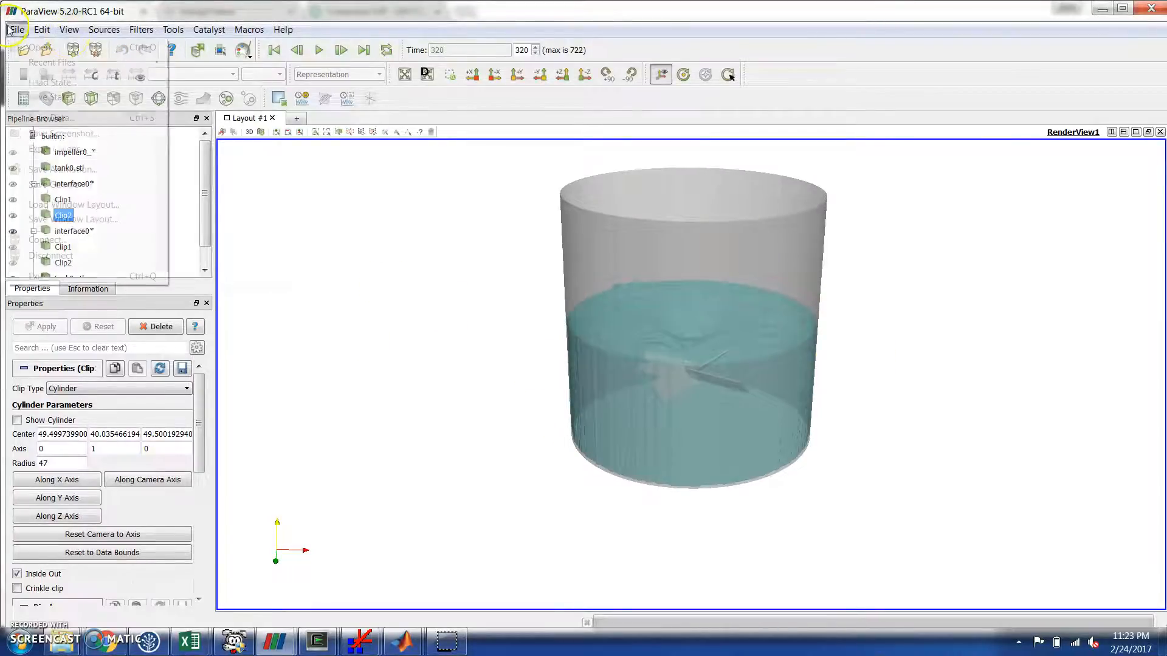
pyautogui.click(357, 299)
pyautogui.moveTo(435, 342); pyautogui.dragTo(430, 366, button='right')
pyautogui.moveTo(429, 366); pyautogui.dragTo(429, 358)
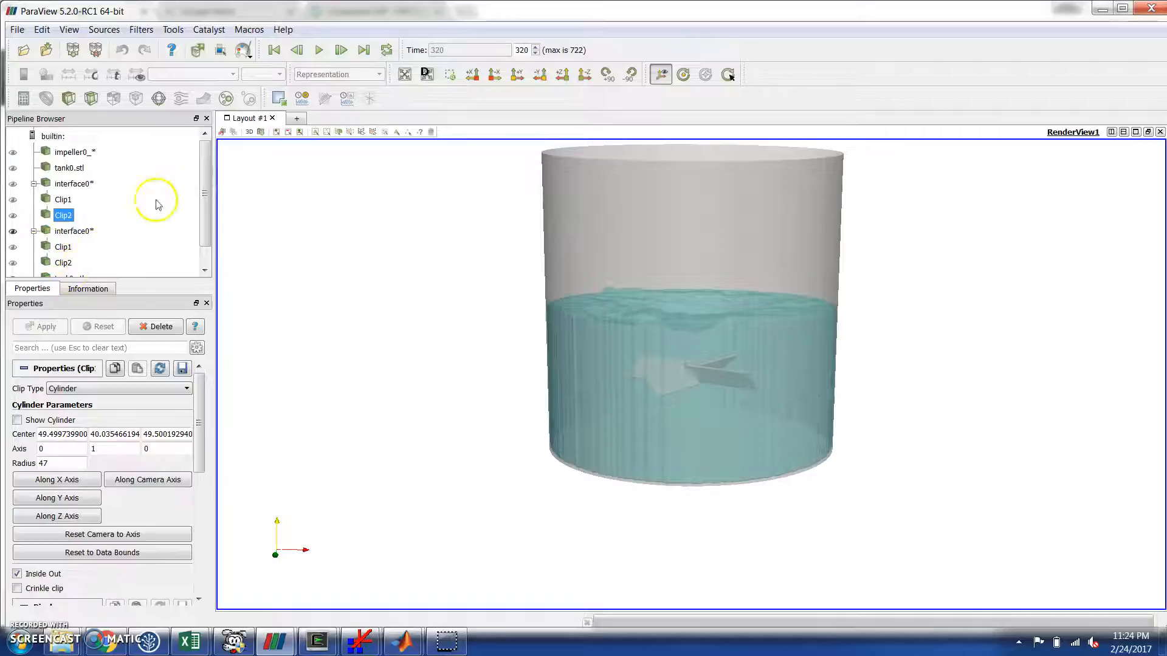
pyautogui.moveTo(339, 247); pyautogui.dragTo(338, 268)
pyautogui.moveTo(420, 343)
pyautogui.mouseDown()
pyautogui.moveTo(417, 315)
pyautogui.moveTo(423, 353)
pyautogui.mouseUp()
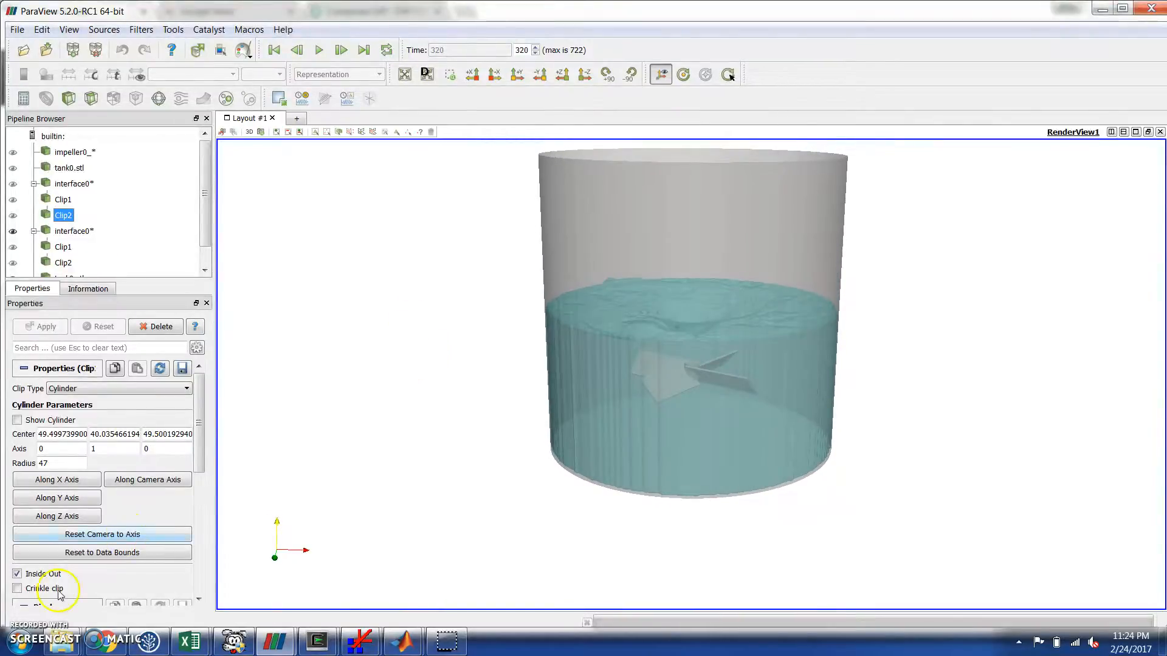